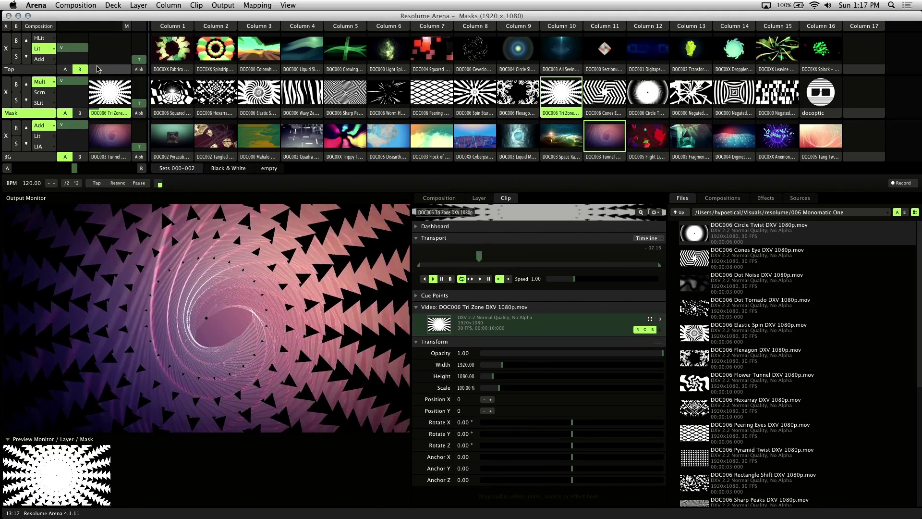
# Set Composition > Clip Target to Active Layer, checking by selecting the BG and Mask layers
pyautogui.click(20, 113)
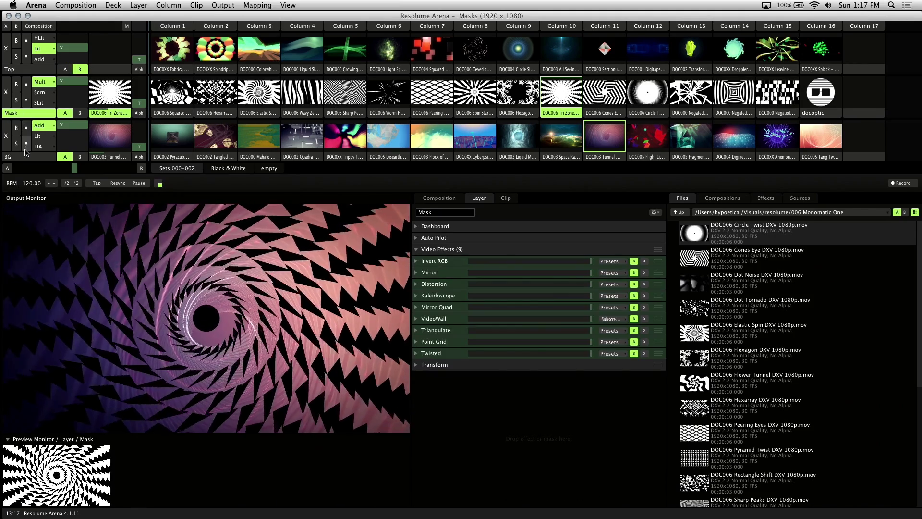
pyautogui.click(23, 157)
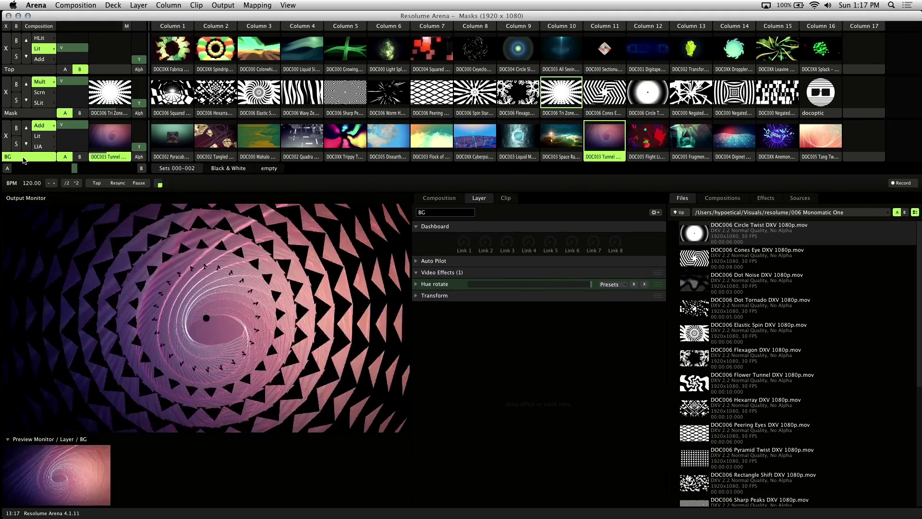
pyautogui.click(31, 114)
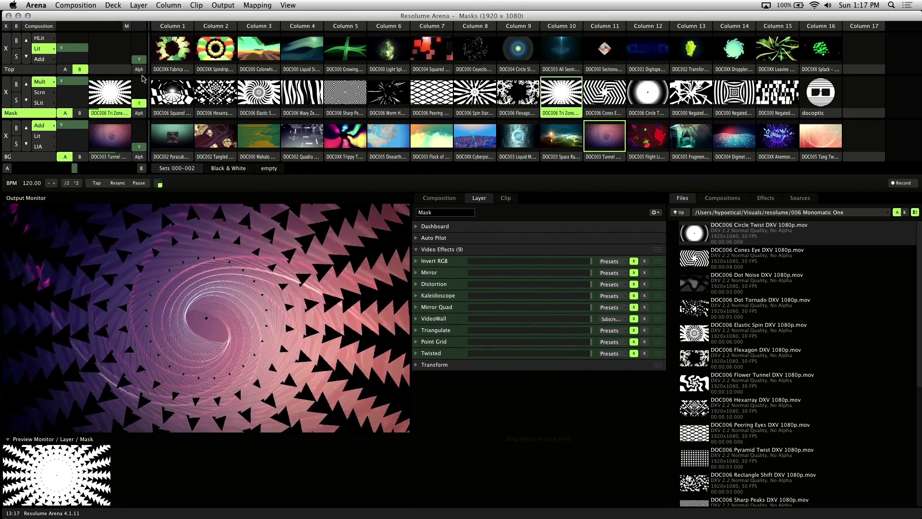
pyautogui.click(88, 7)
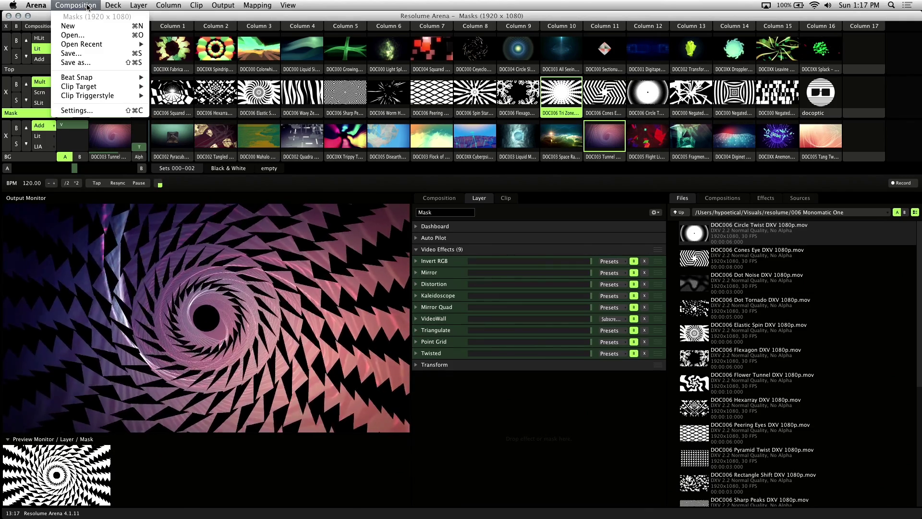
pyautogui.moveTo(106, 87)
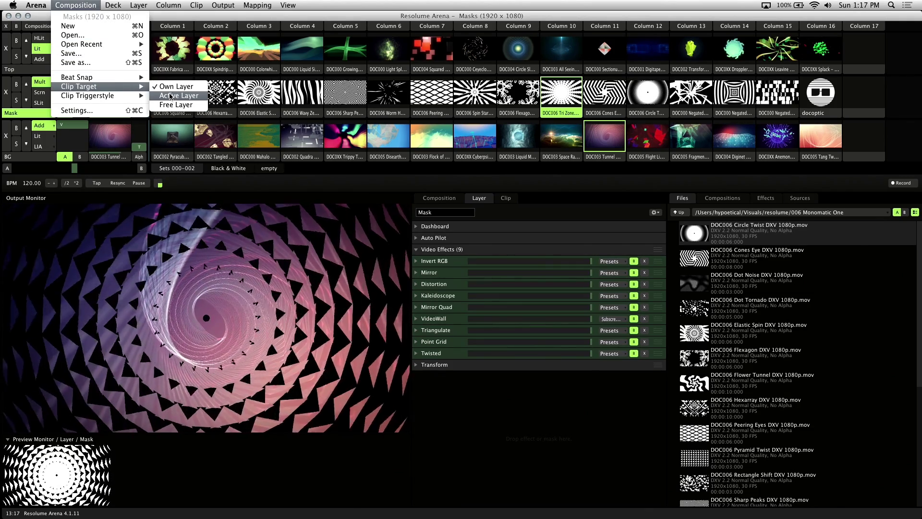
pyautogui.click(171, 96)
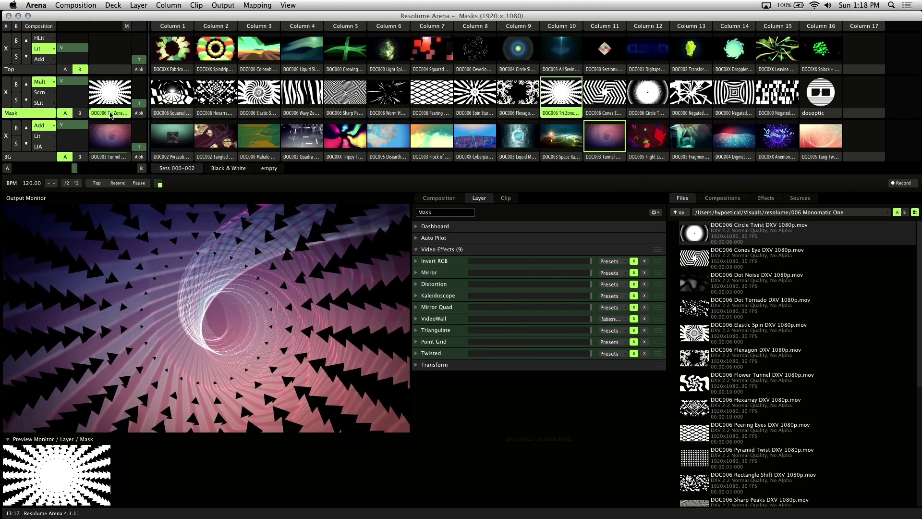
pyautogui.click(38, 120)
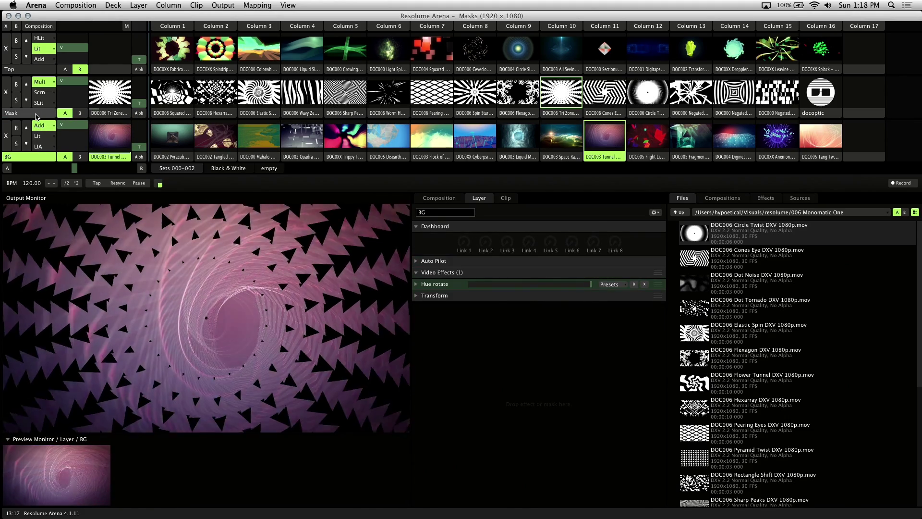
pyautogui.click(36, 114)
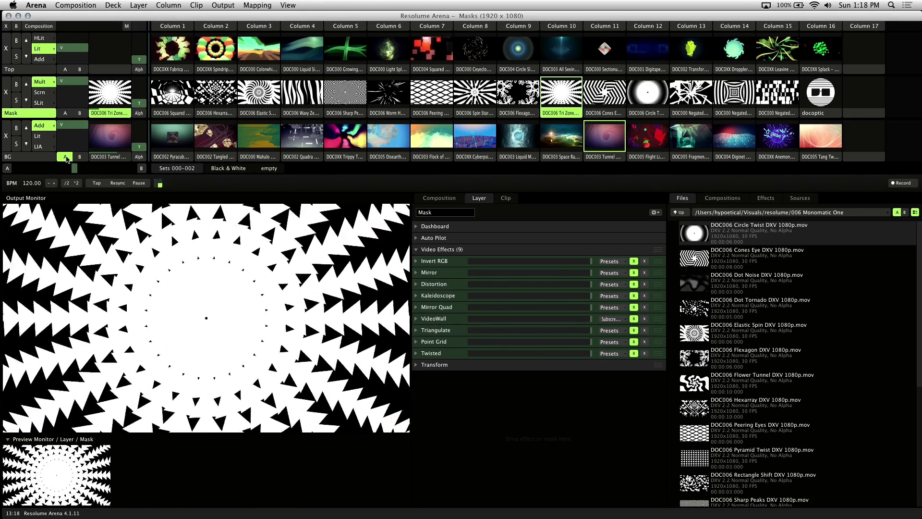
# Shift the crossfader toward B, fade the Mask layer out and back, then clear Mask and BG
pyautogui.moveTo(70, 170); pyautogui.dragTo(136, 177)
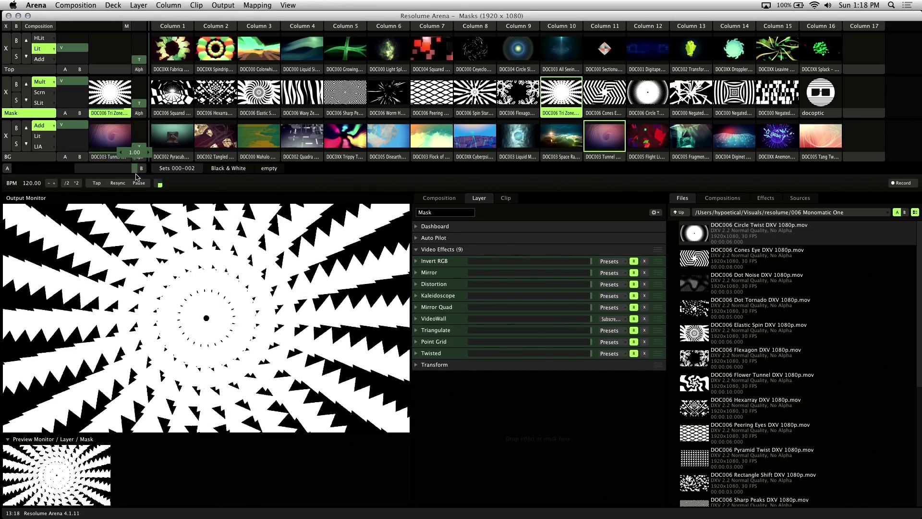
pyautogui.moveTo(66, 88); pyautogui.dragTo(80, 71)
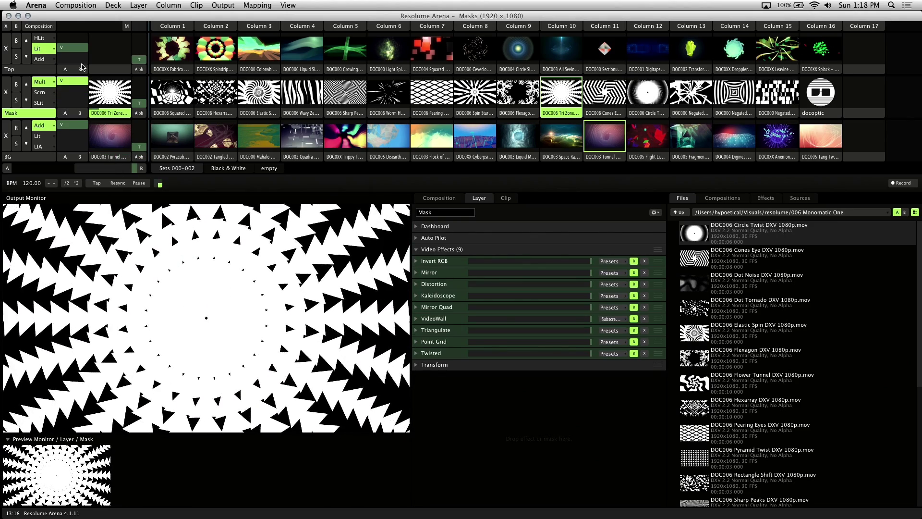
pyautogui.click(6, 92)
pyautogui.click(5, 135)
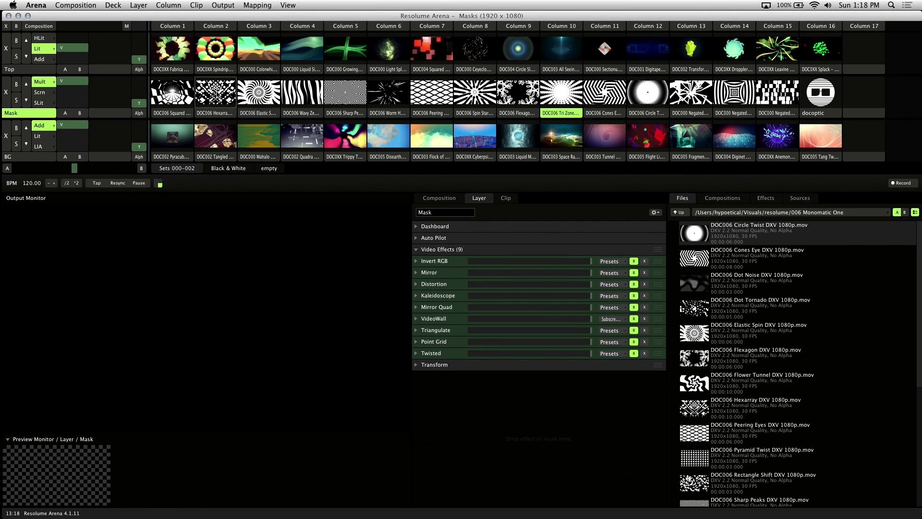
# Play Squared Fragments on the Mask layer with 50 Mask blending, then launch Mahalo 01 on BG
pyautogui.click(190, 92)
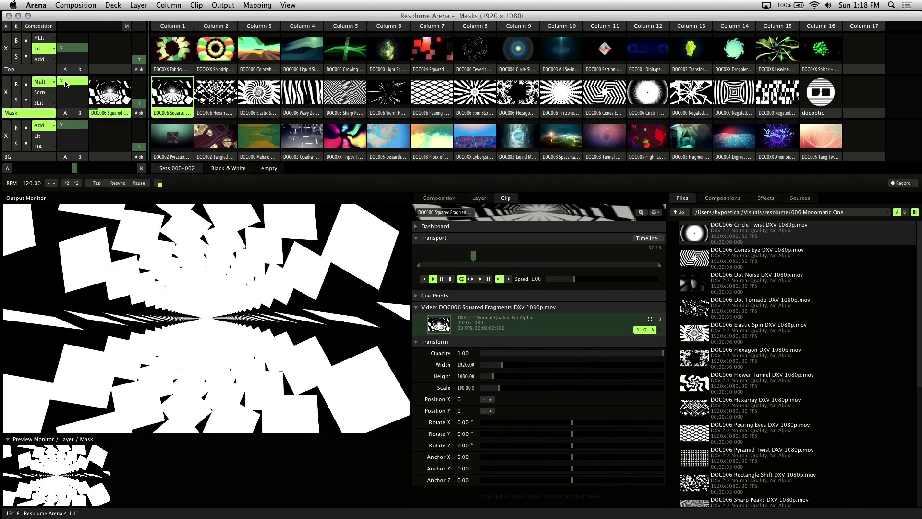
pyautogui.click(53, 84)
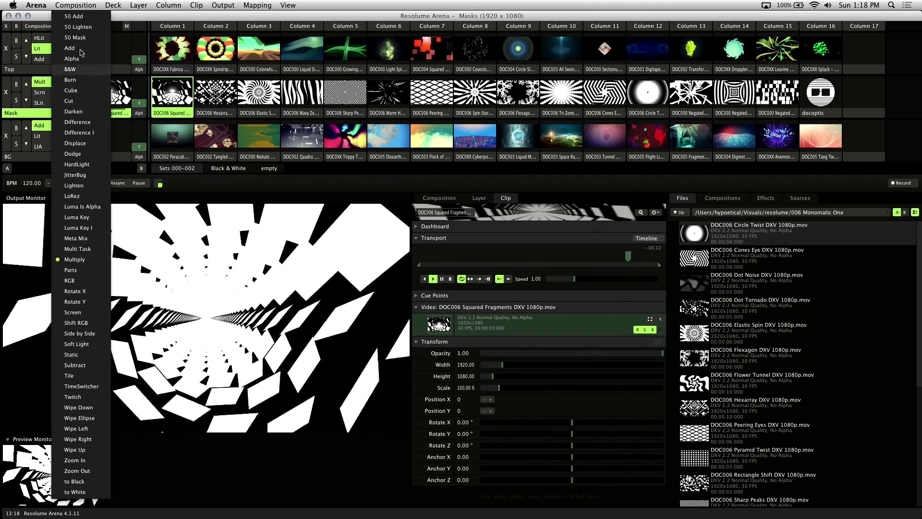
pyautogui.click(83, 37)
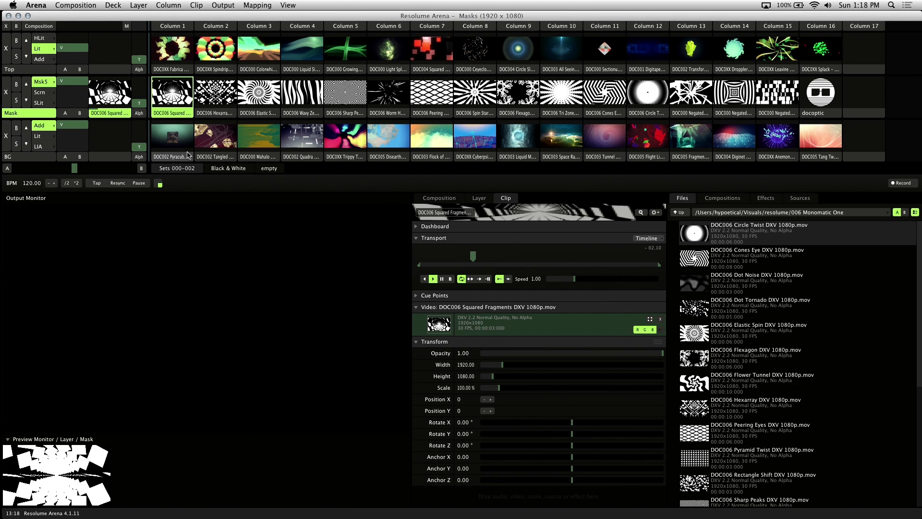
pyautogui.click(29, 157)
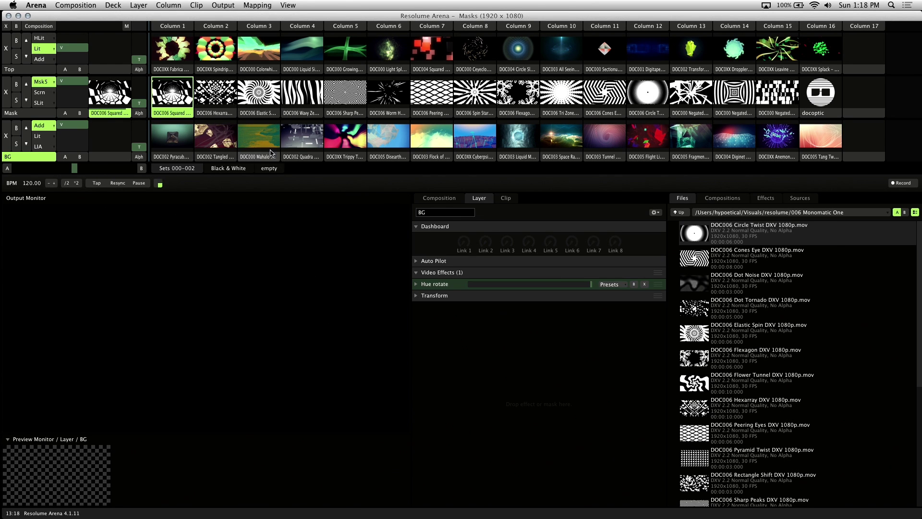
pyautogui.click(258, 141)
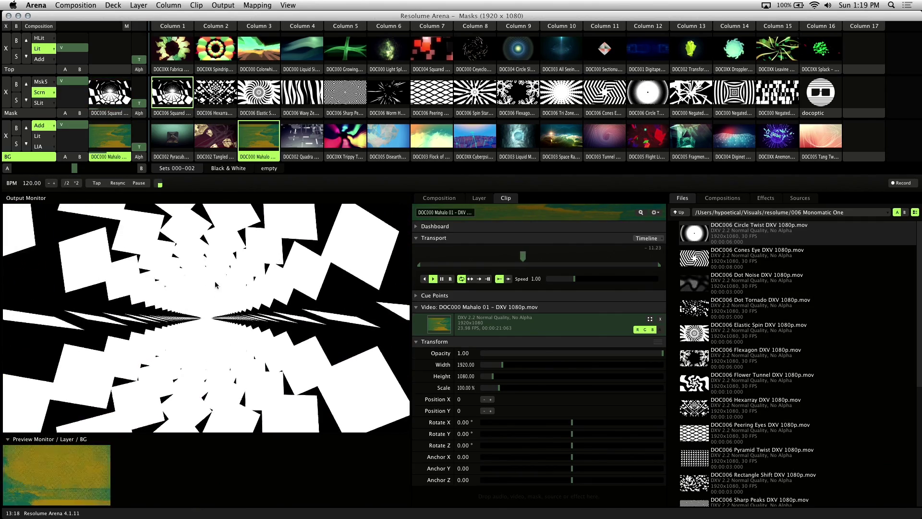
# With Mask on 50 Mask, switch the mask through Elastic Spin and Wavy Zebra, then play Spindrip on Top
pyautogui.click(43, 83)
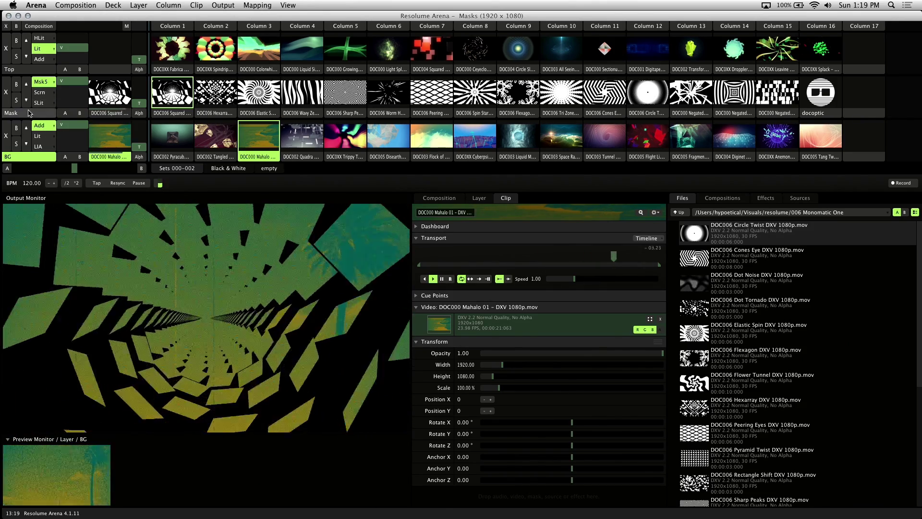
pyautogui.click(30, 114)
pyautogui.click(259, 93)
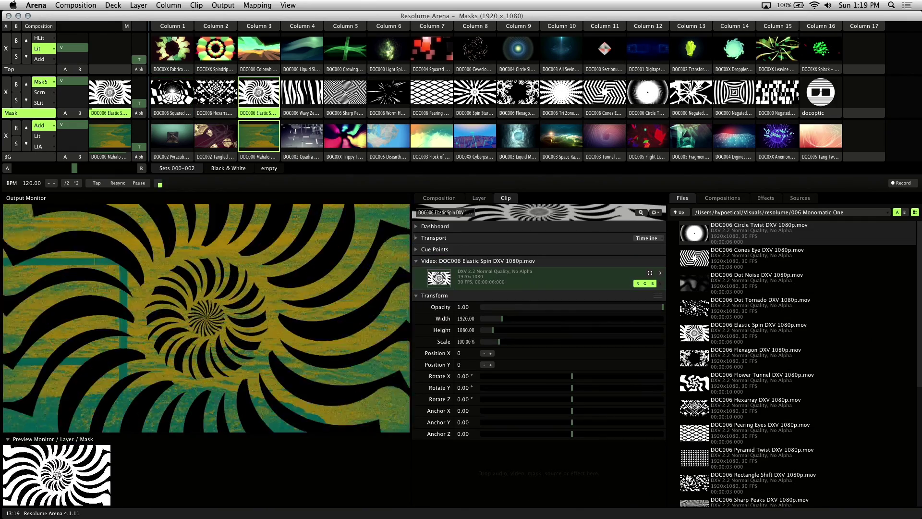
pyautogui.click(302, 92)
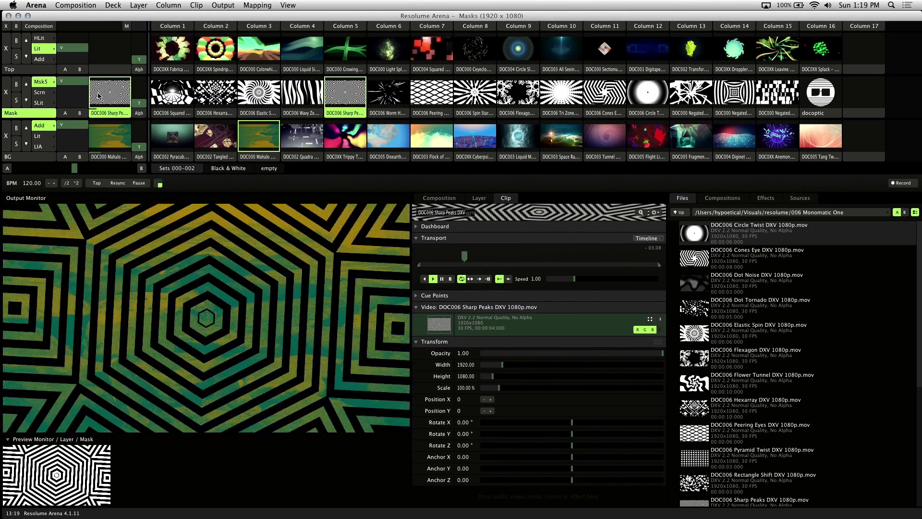
pyautogui.click(43, 72)
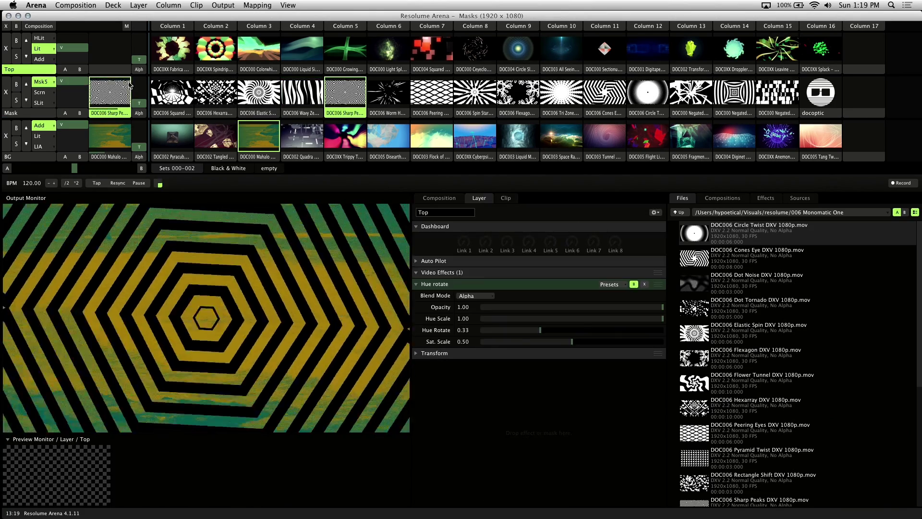
pyautogui.click(216, 55)
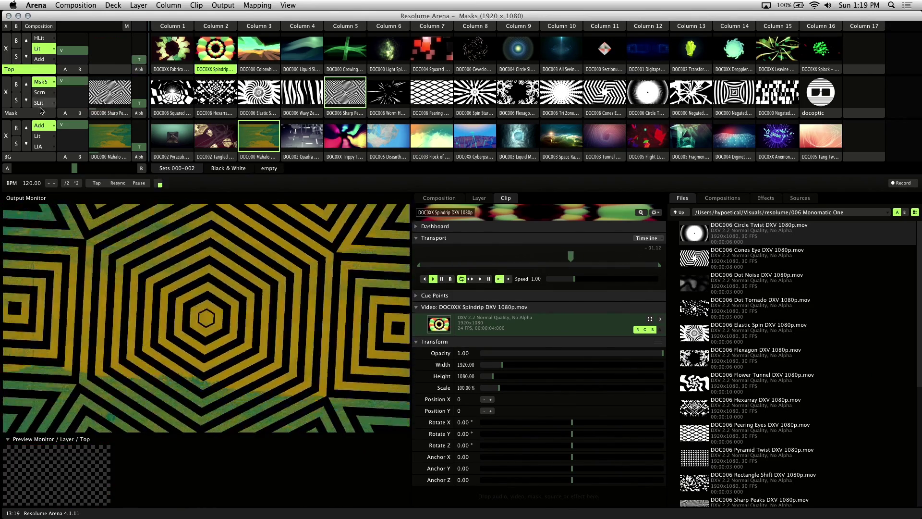
# Use the docoptic logo as the mask with timeline-animated scale, then play DOC005 Disearthed on BG
pyautogui.click(40, 115)
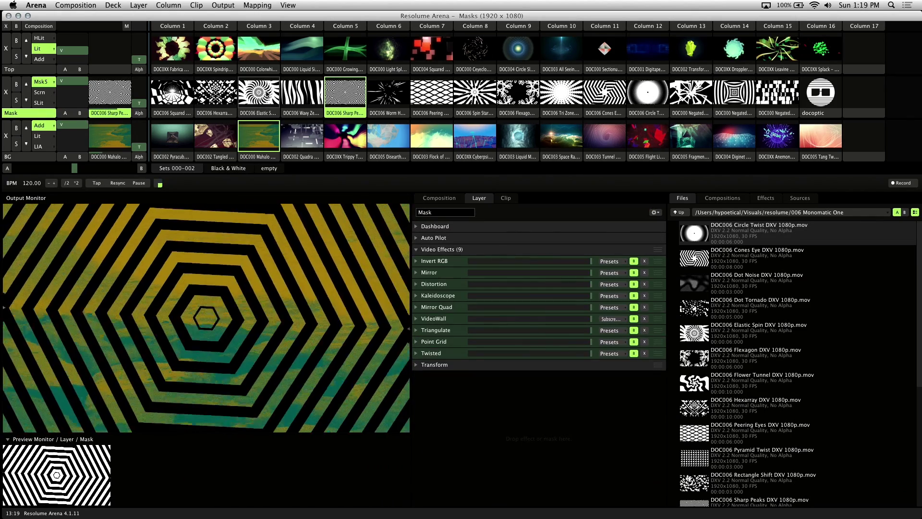
pyautogui.click(815, 97)
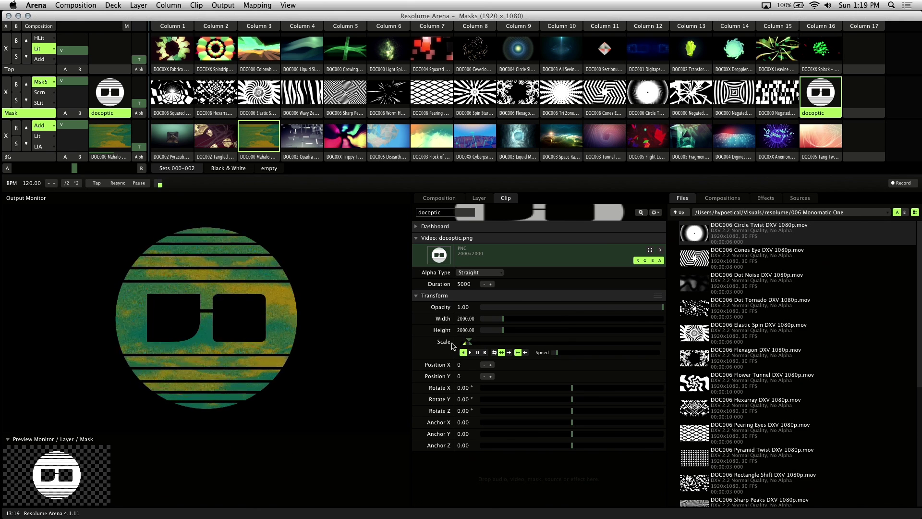
pyautogui.click(418, 343)
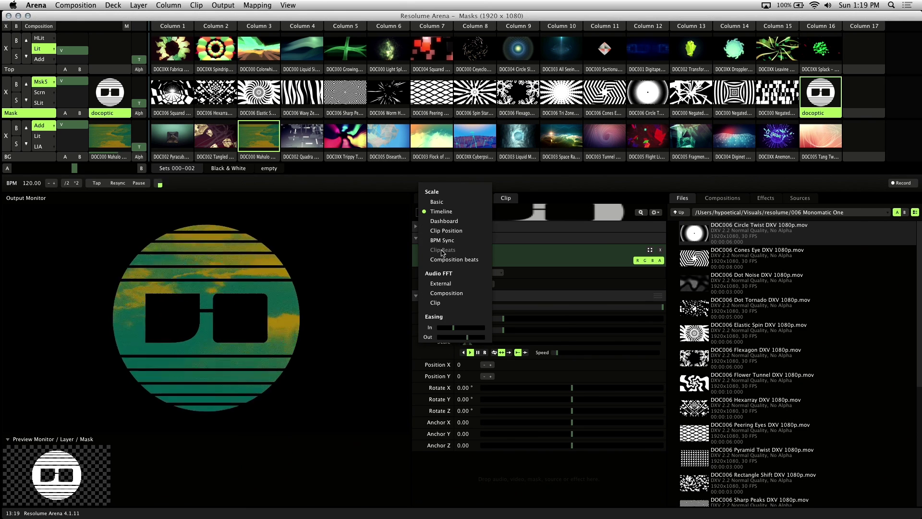
pyautogui.click(440, 212)
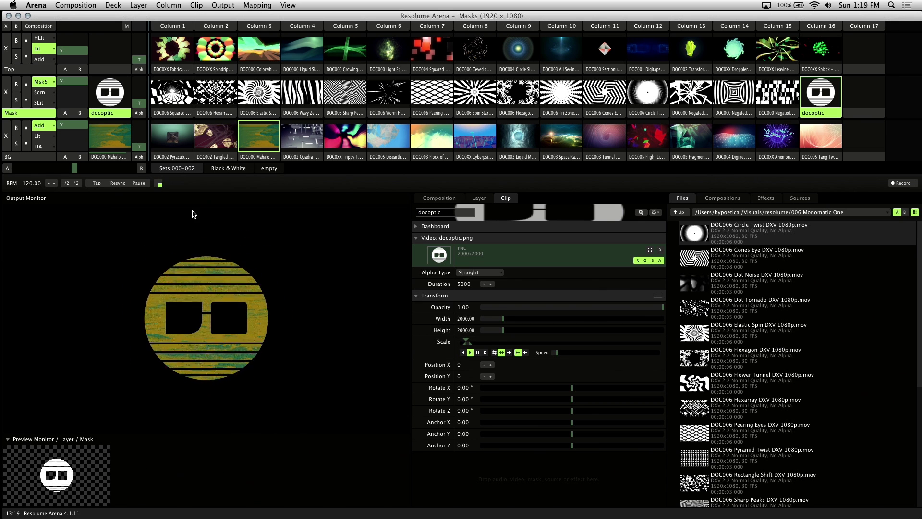
pyautogui.click(43, 158)
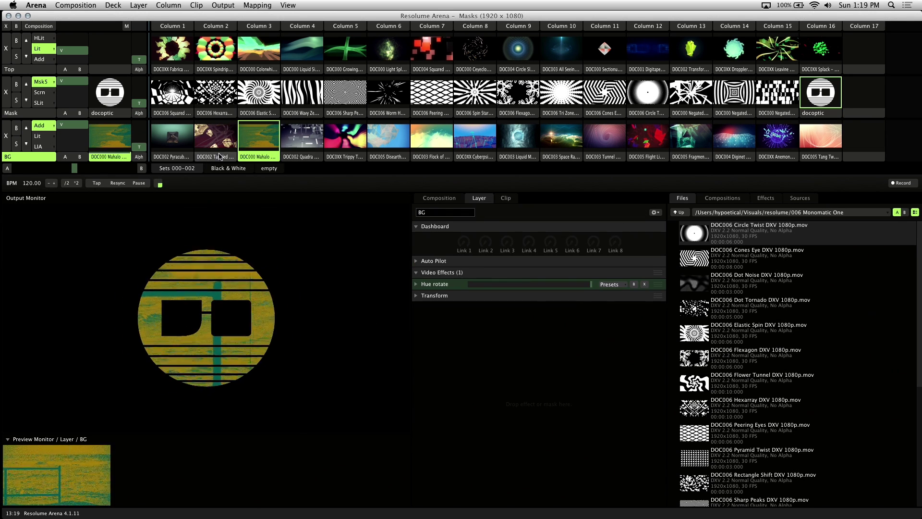
pyautogui.click(179, 142)
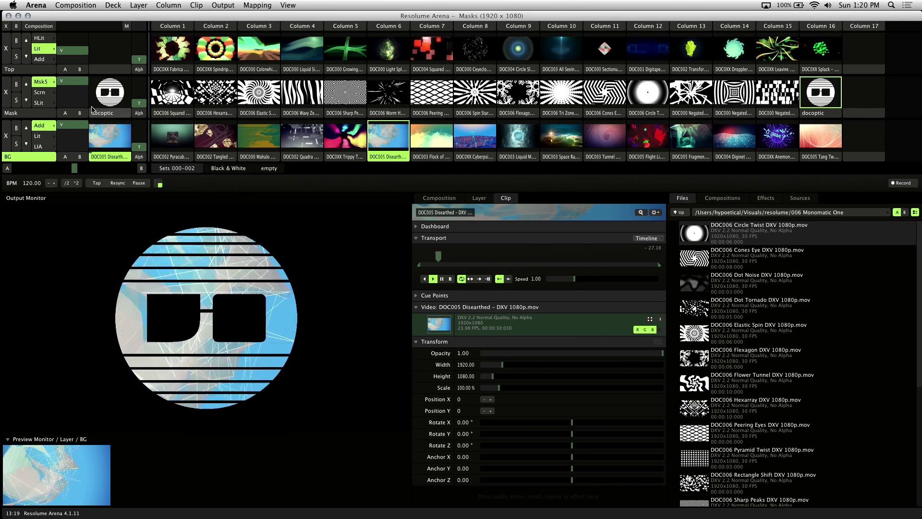
# Clear the Mask and BG layers and switch the Mask layer's blend mode to Multiply
pyautogui.click(8, 92)
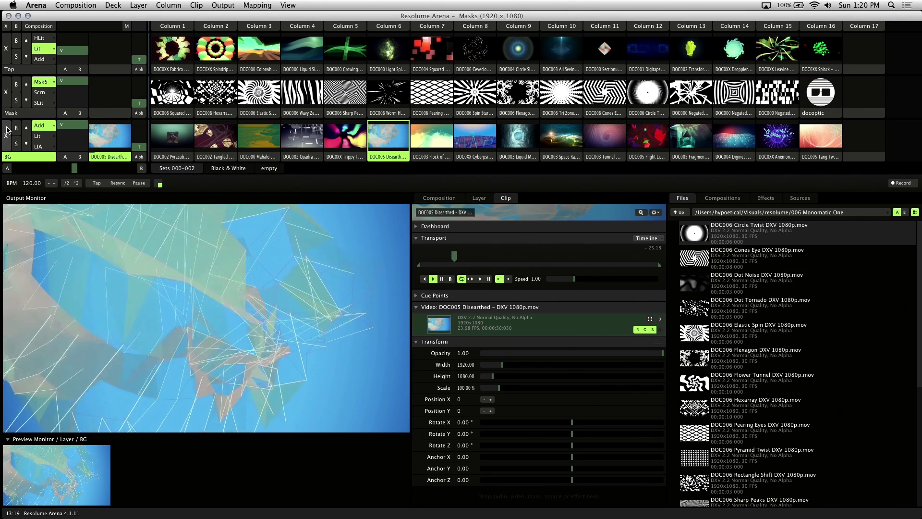
pyautogui.click(7, 134)
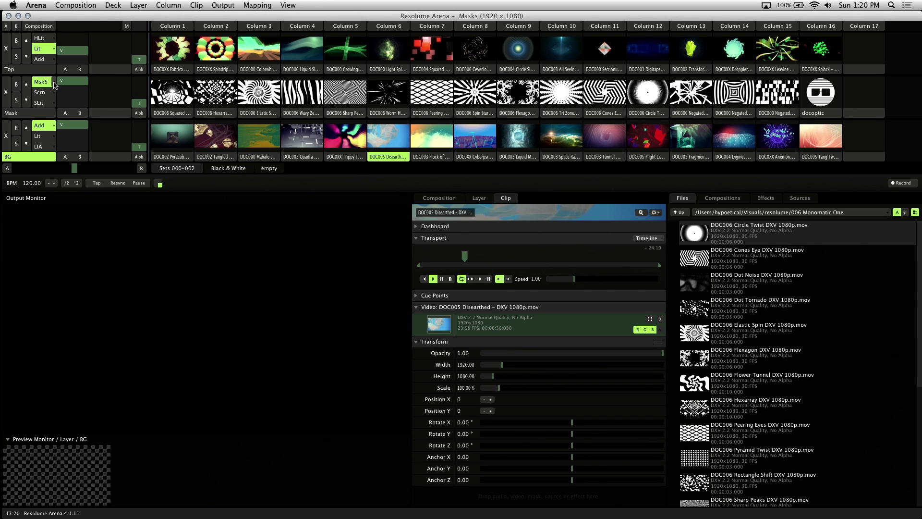
pyautogui.click(55, 85)
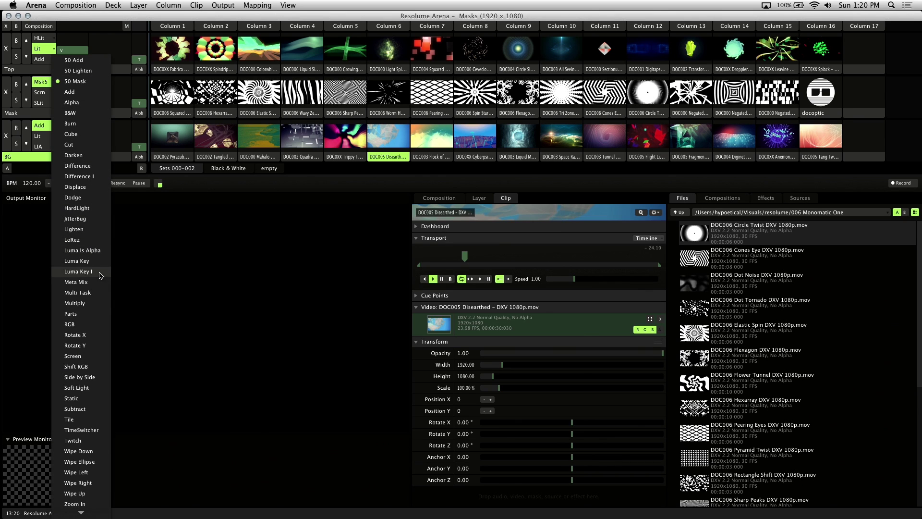
pyautogui.click(86, 303)
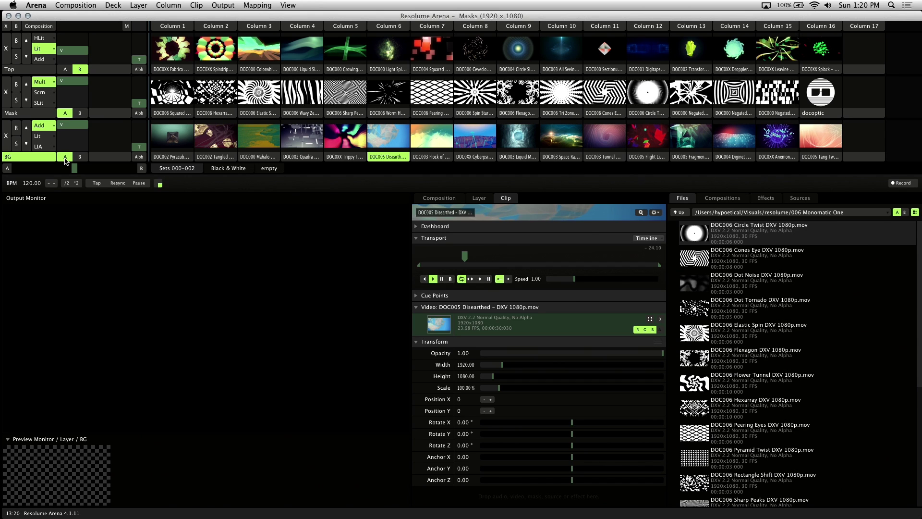
# Play Worm Hole on the Mask layer and Trippy Tunnel on the BG layer
pyautogui.click(22, 113)
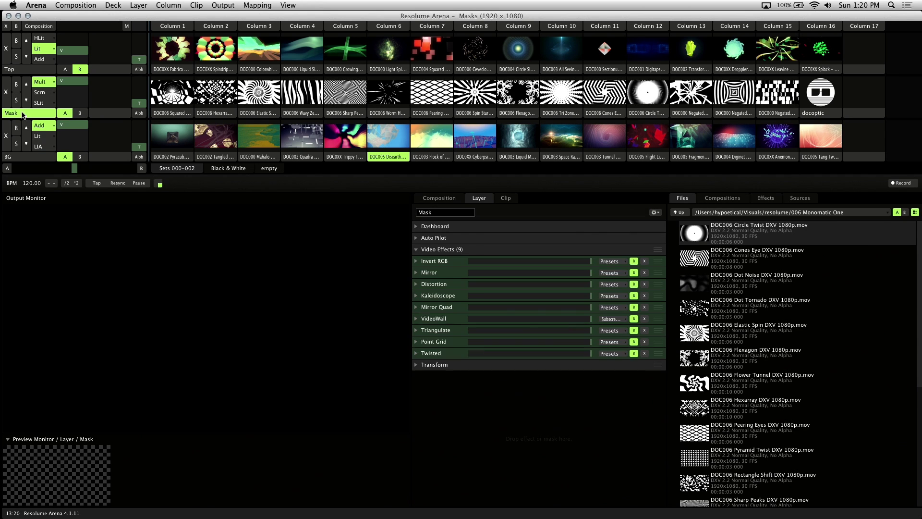
pyautogui.click(383, 94)
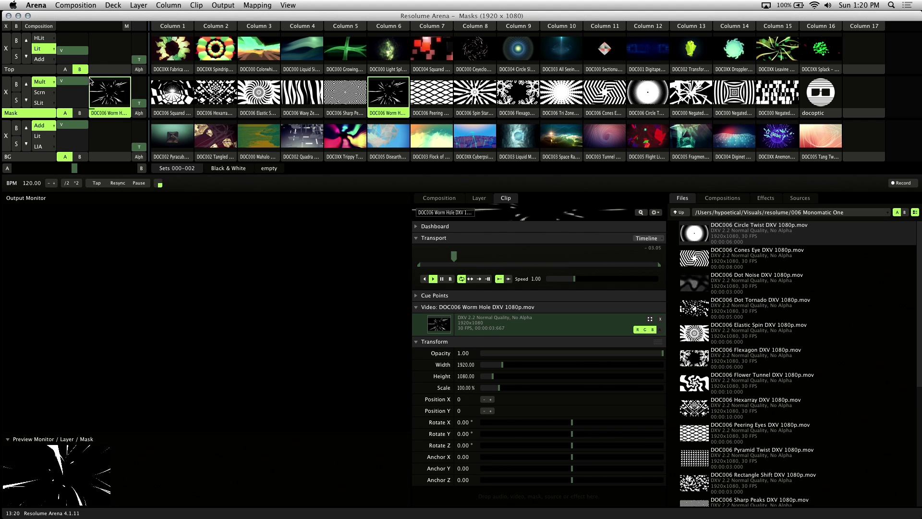
pyautogui.click(32, 162)
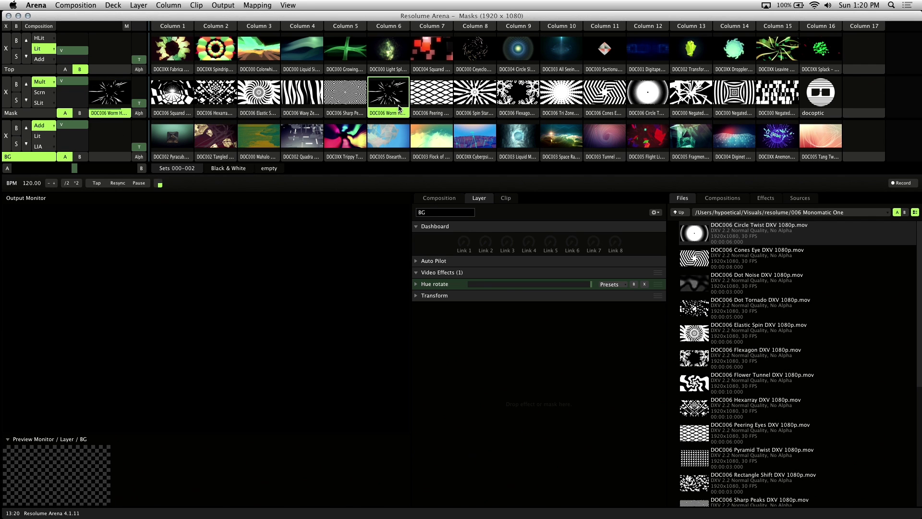
pyautogui.click(352, 140)
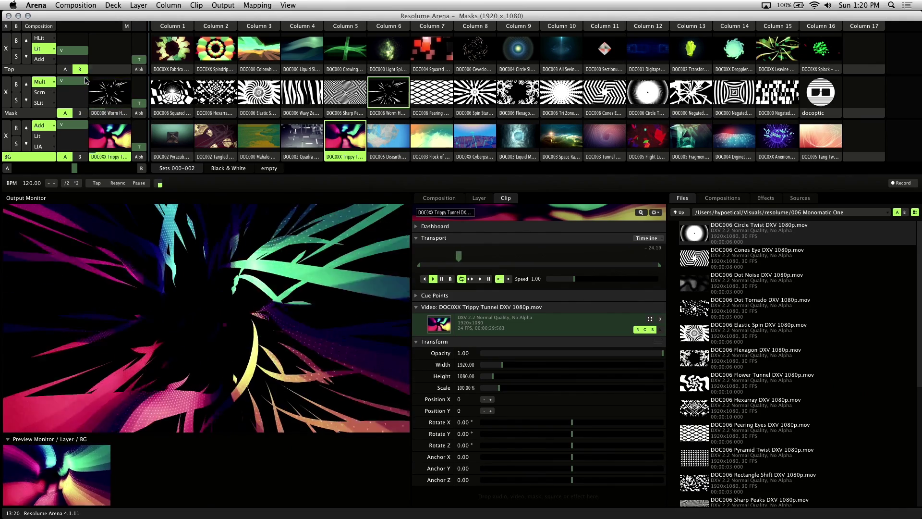
# Play Squared Dancing on the Top layer and set its blend mode to HLit
pyautogui.click(54, 70)
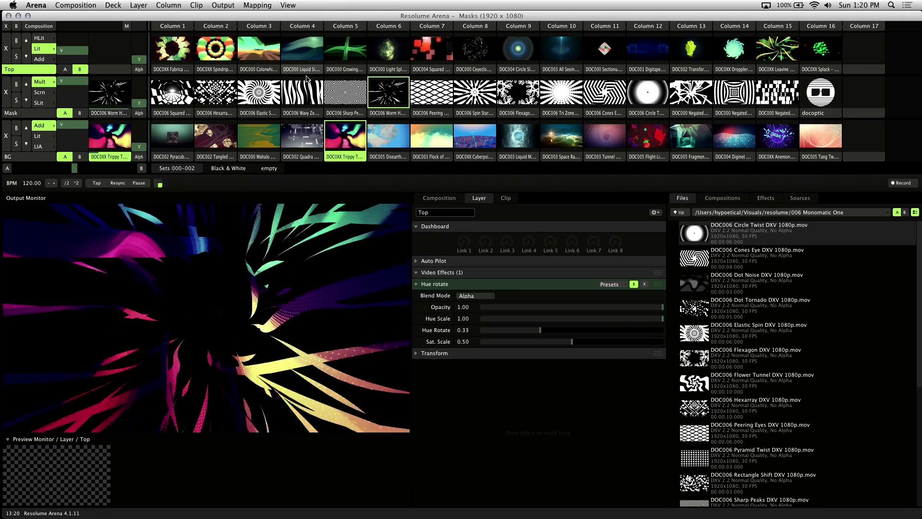
pyautogui.click(431, 48)
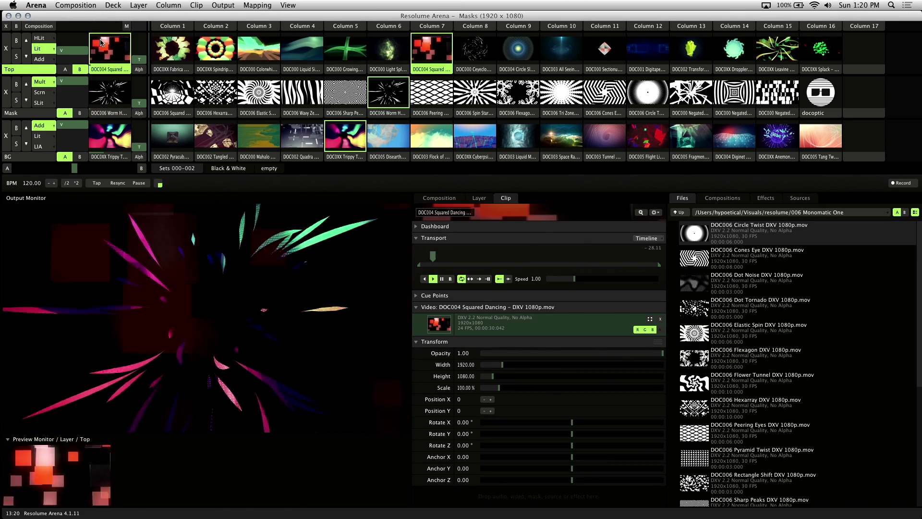
pyautogui.click(43, 42)
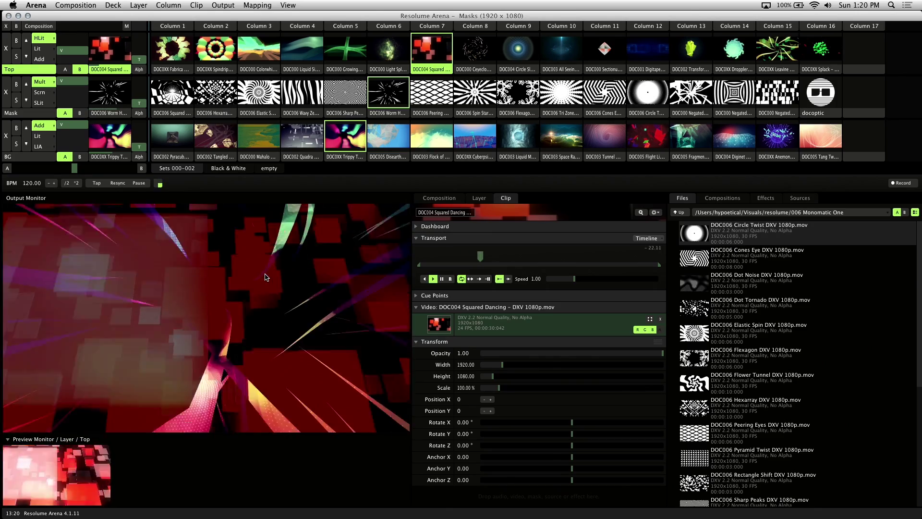
# Crossfade fully to B and dip the Mask opacity, then settle the crossfader midway and restore Mask opacity to full
pyautogui.moveTo(74, 169); pyautogui.dragTo(17, 173)
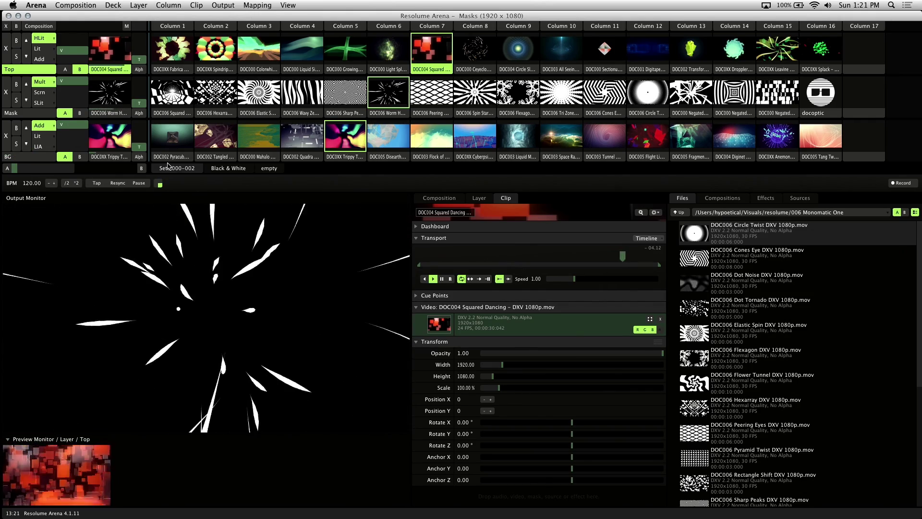
pyautogui.moveTo(78, 89)
pyautogui.mouseDown()
pyautogui.moveTo(79, 100)
pyautogui.moveTo(79, 91)
pyautogui.mouseUp()
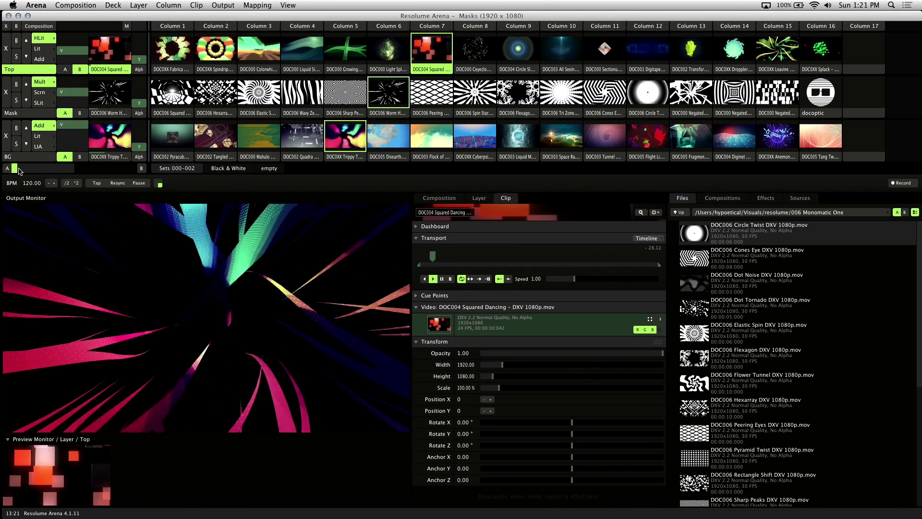
pyautogui.moveTo(36, 173); pyautogui.dragTo(62, 174)
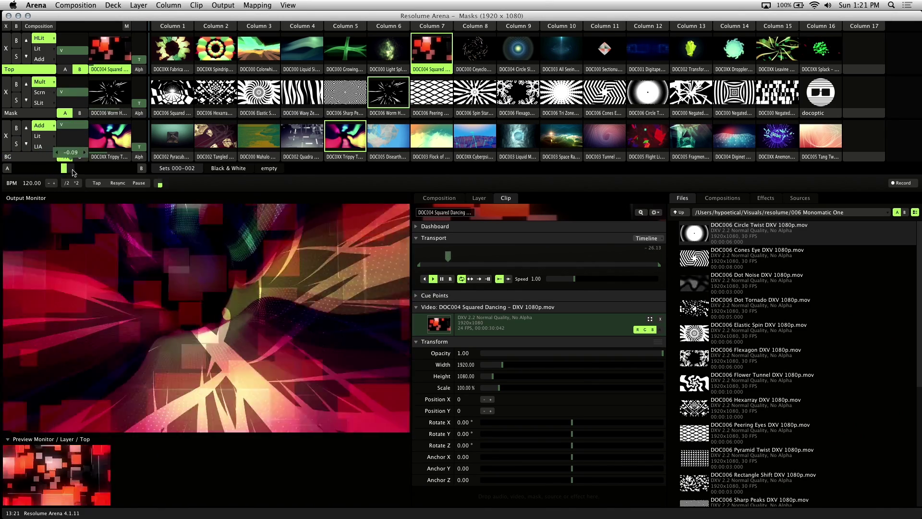
pyautogui.moveTo(85, 91); pyautogui.dragTo(84, 81)
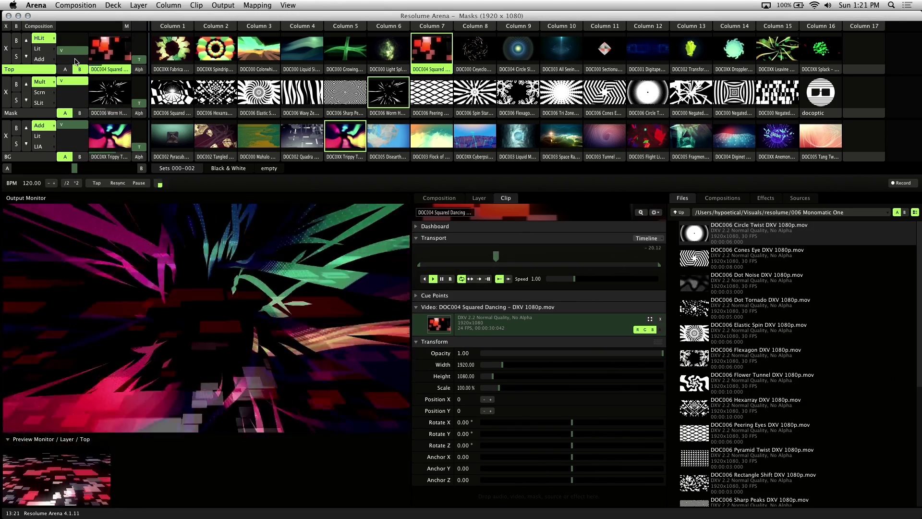
# Clear the Top, BG and Mask layers, return Mask blending to 50 Mask, and select the Mask layer
pyautogui.click(6, 48)
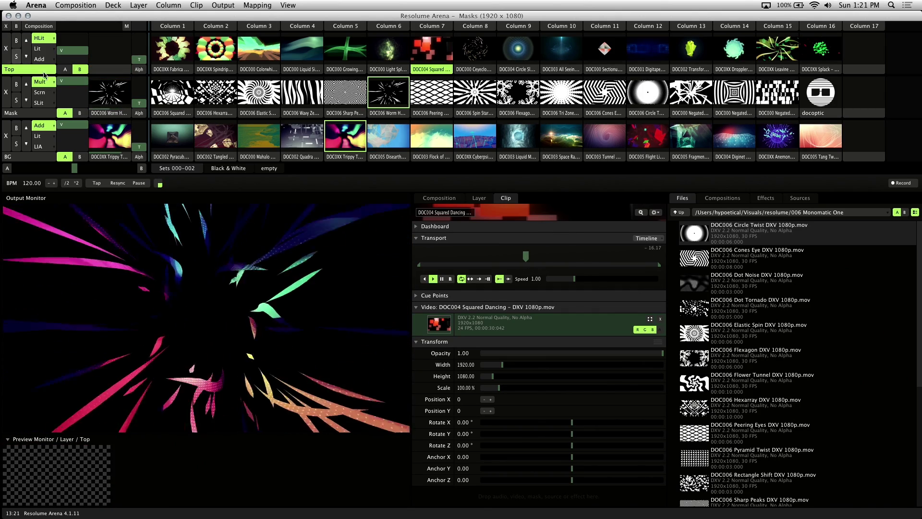
pyautogui.click(50, 83)
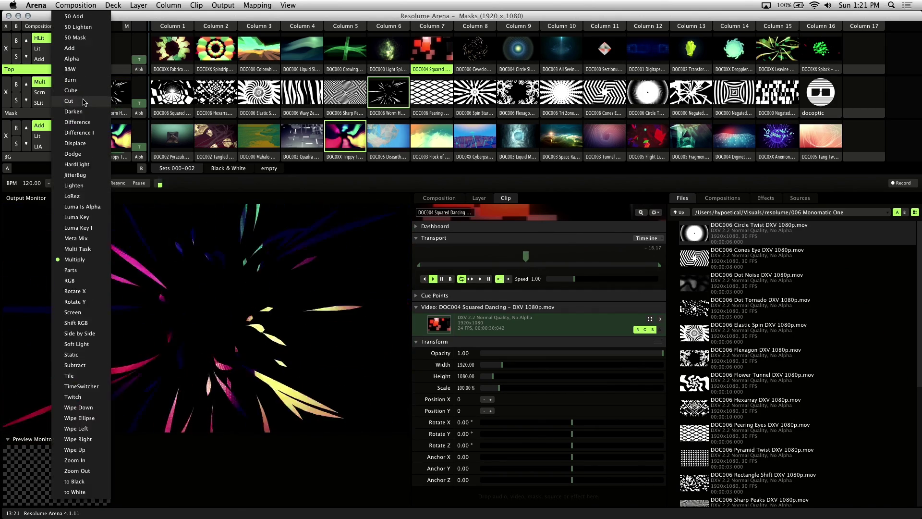
pyautogui.click(82, 37)
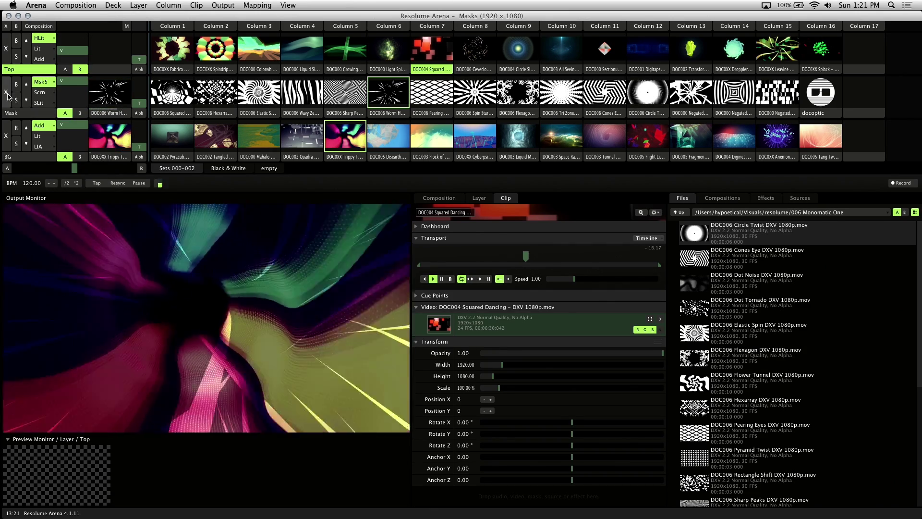
pyautogui.click(7, 136)
pyautogui.click(7, 99)
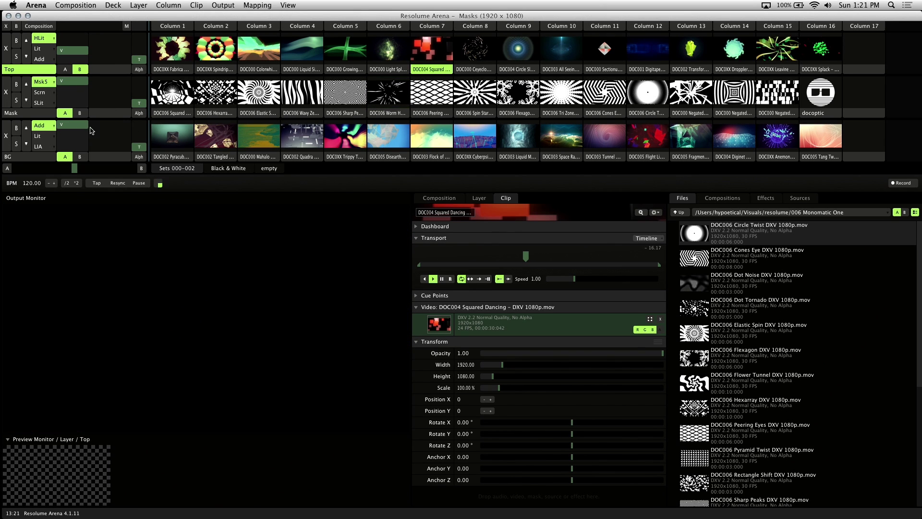
pyautogui.click(44, 114)
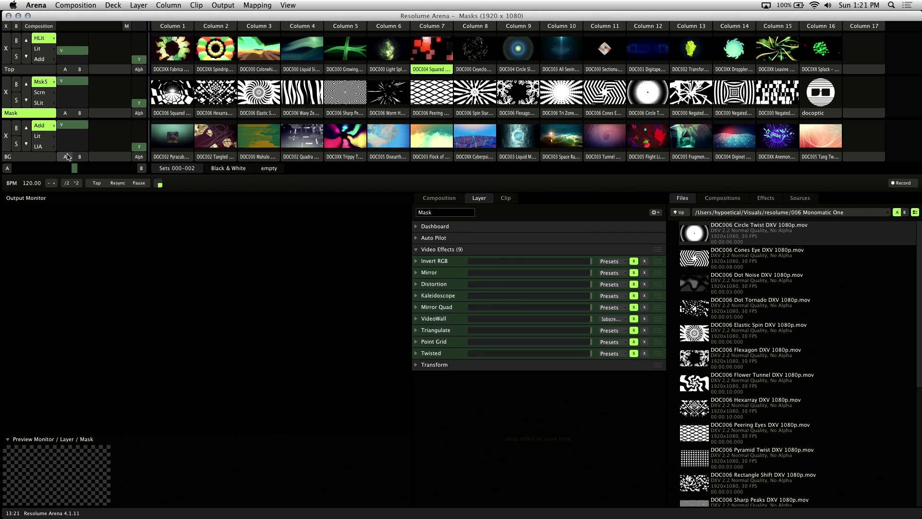
# Play DOC006 Hexarray on the Mask layer and DOC003 Flock of Angles on BG
pyautogui.click(225, 94)
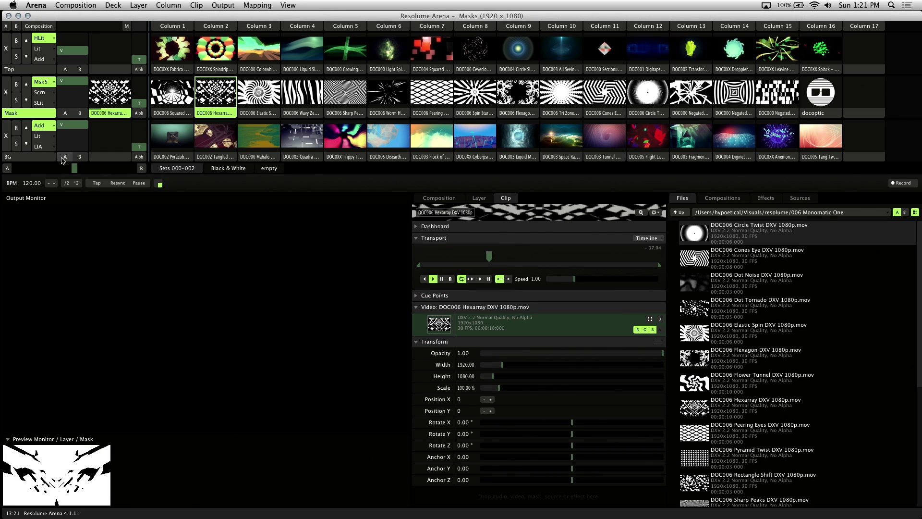
pyautogui.click(49, 157)
pyautogui.click(425, 143)
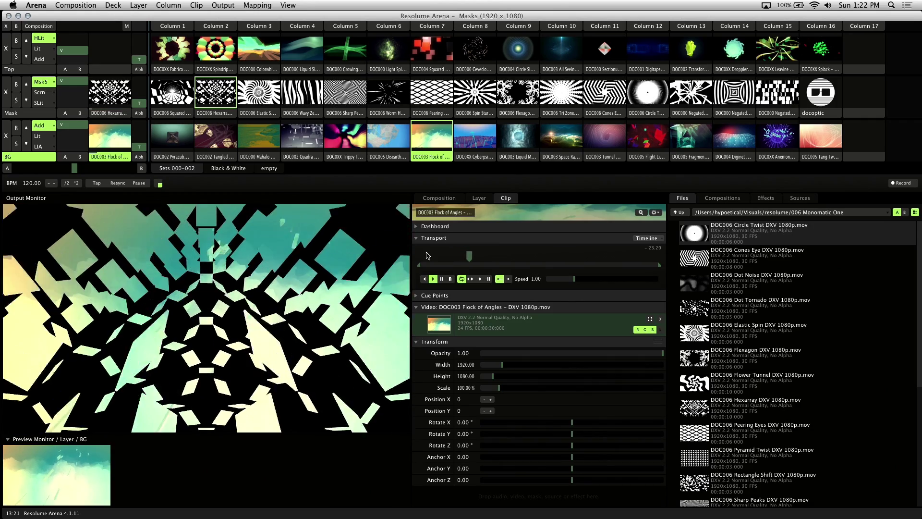
# Turn the Mask layer's Kaleidoscope effect on, then off again
pyautogui.click(216, 92)
pyautogui.click(483, 199)
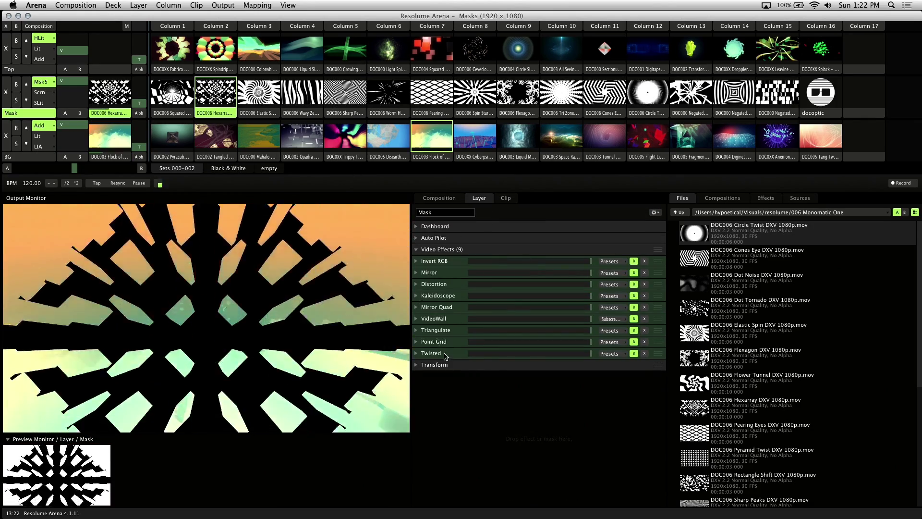
pyautogui.click(571, 295)
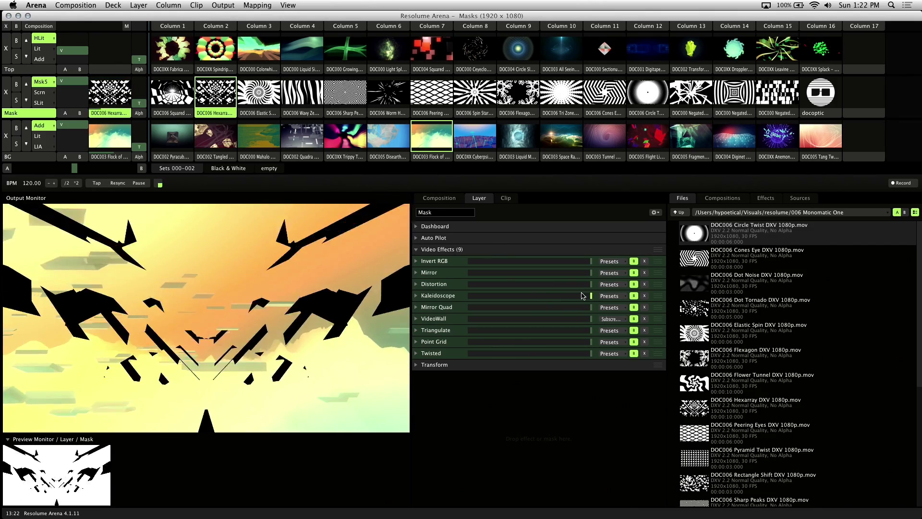
pyautogui.click(591, 297)
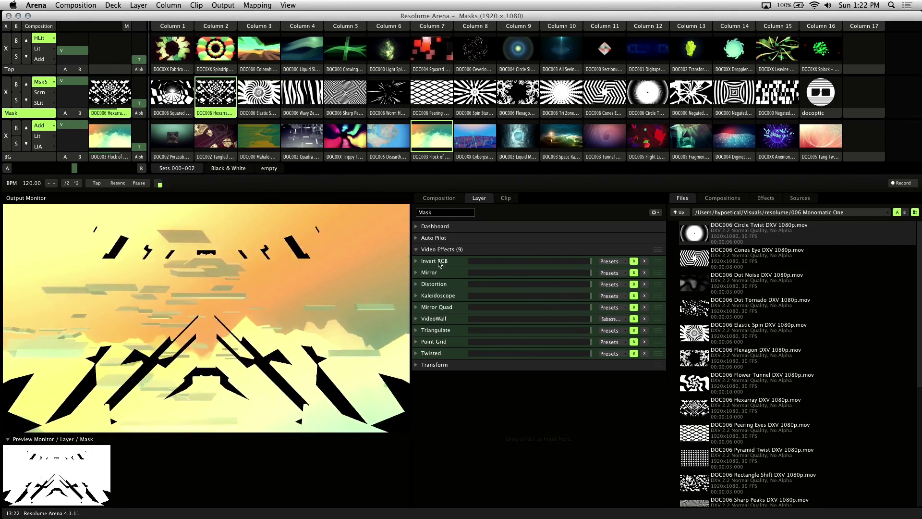
# Compare Invert RGB off and back on, then bypass the Mask layer's Mirror effect
pyautogui.click(634, 262)
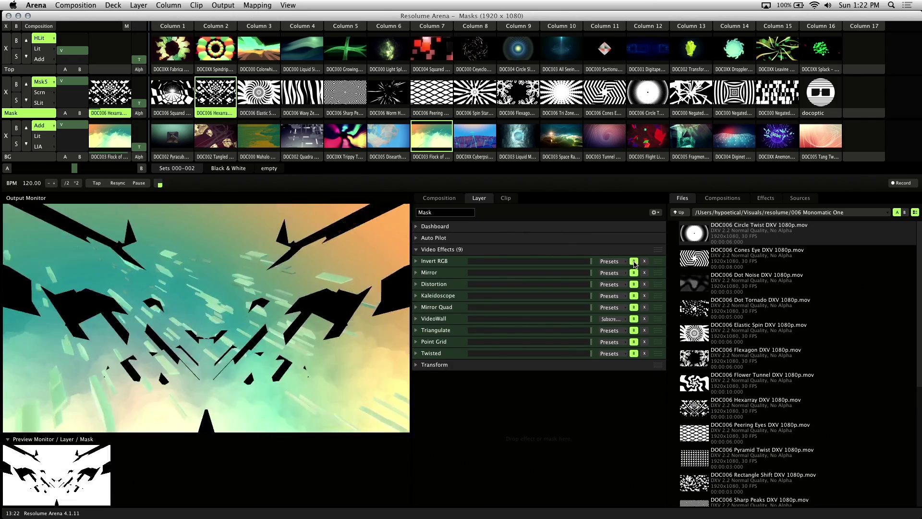
pyautogui.click(634, 262)
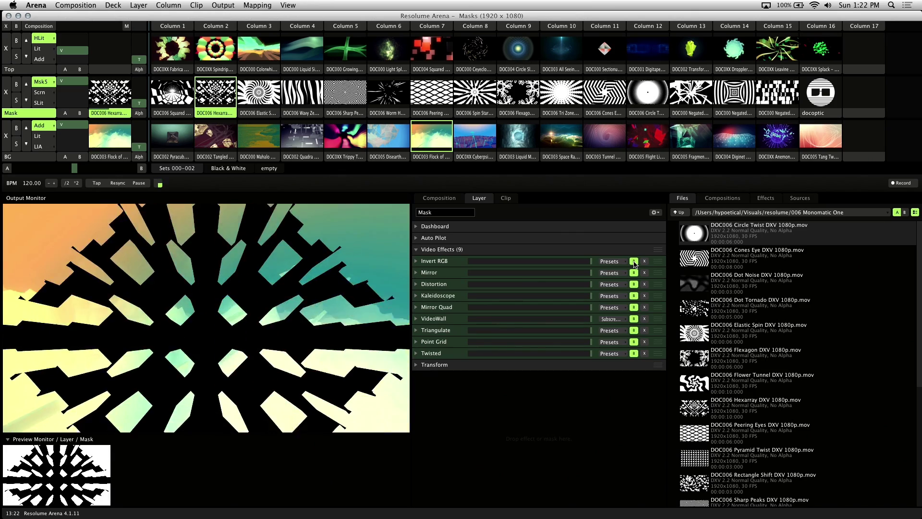
pyautogui.click(634, 272)
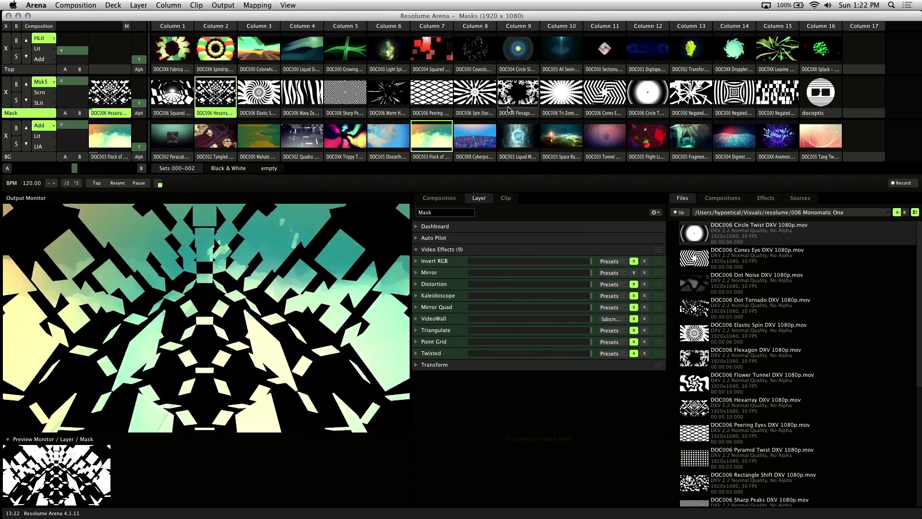
# Launch the Worm Hole clip in the Mask layer's column 6 and show its layer effects
pyautogui.click(383, 100)
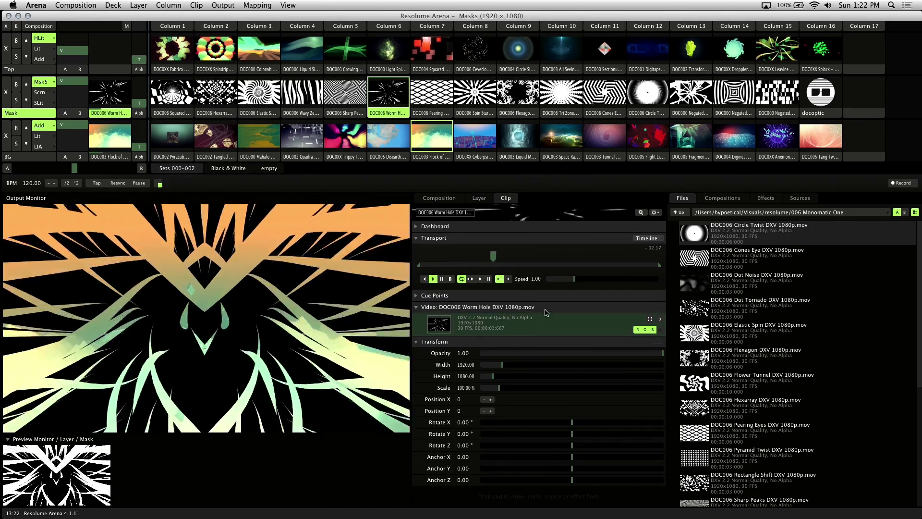
pyautogui.click(477, 198)
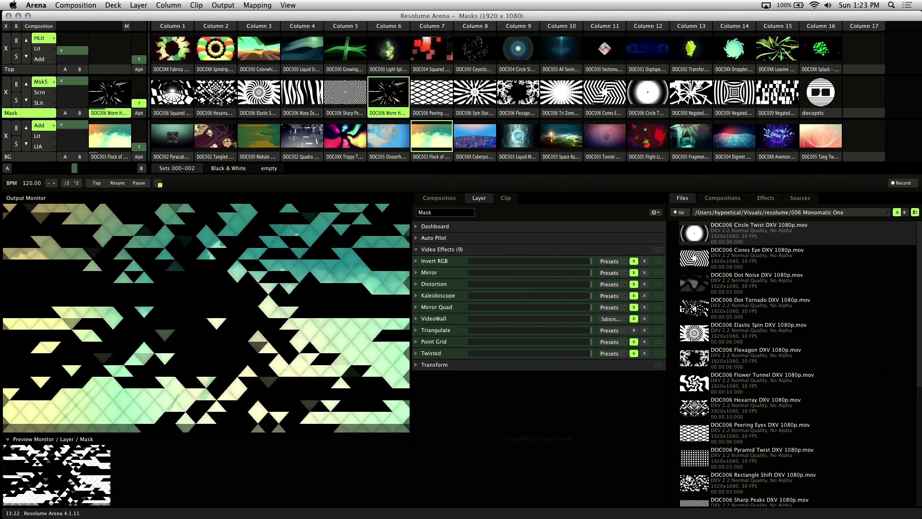
# Audition Sharp Peaks, Flexagon, then Negated E as the mask, and show the Mask layer settings
pyautogui.click(354, 93)
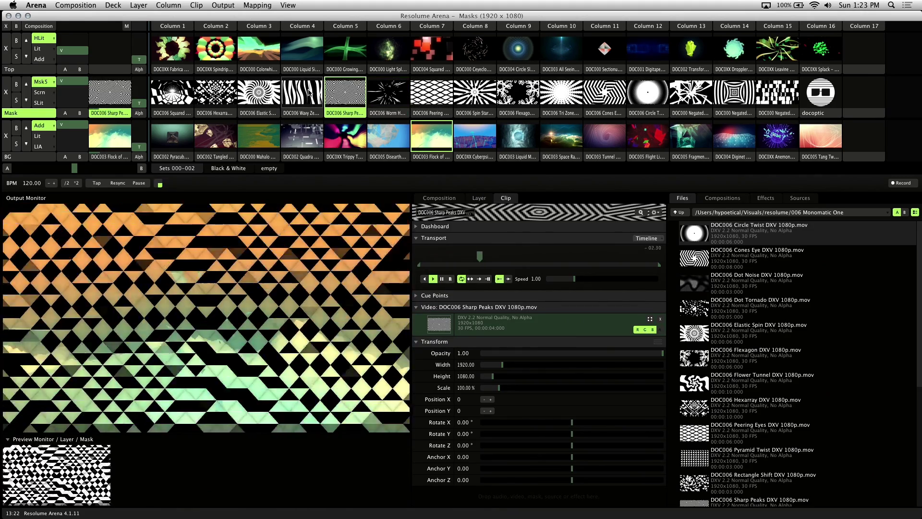
pyautogui.click(528, 93)
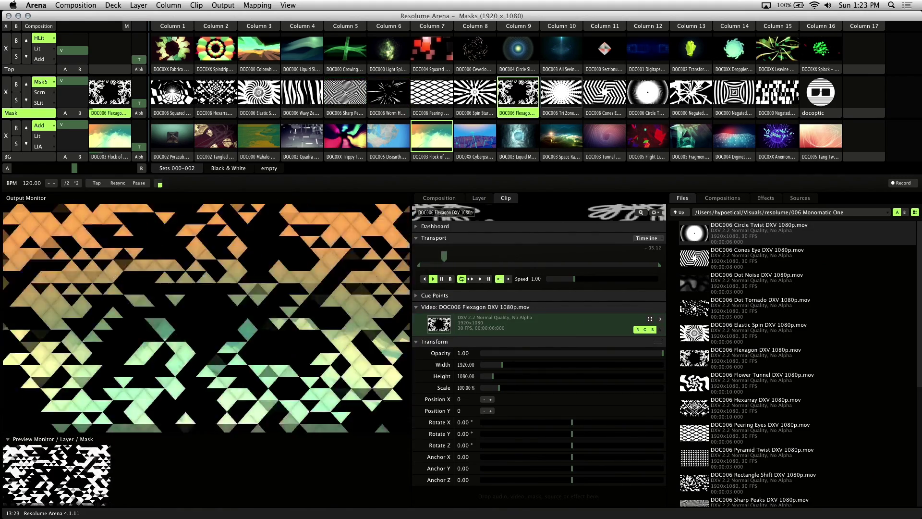
pyautogui.click(692, 101)
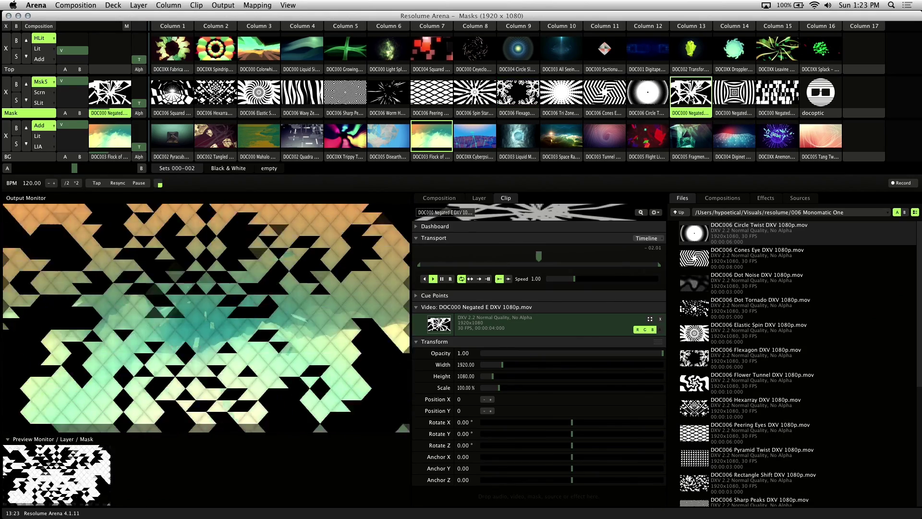
pyautogui.click(480, 199)
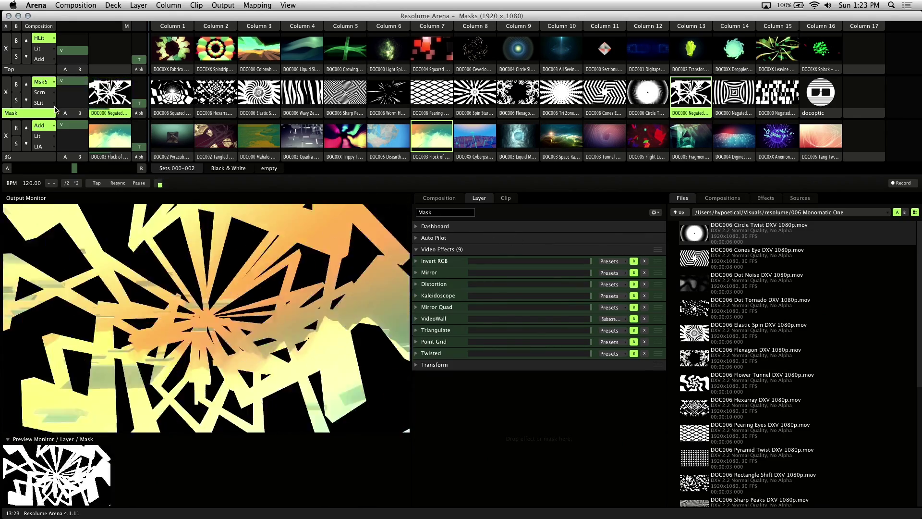
# Clear Mask and BG, mask with the coloured diamond clip, and play Quadra on BG
pyautogui.click(6, 93)
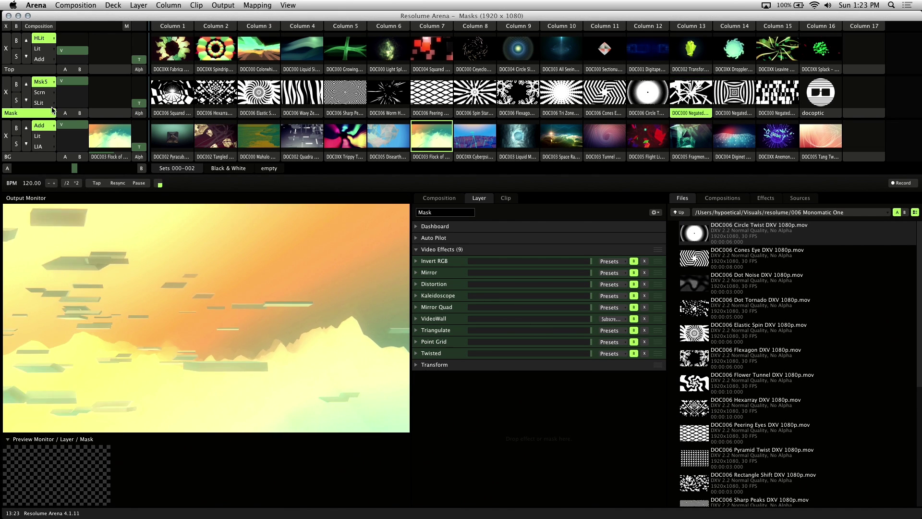
pyautogui.click(5, 135)
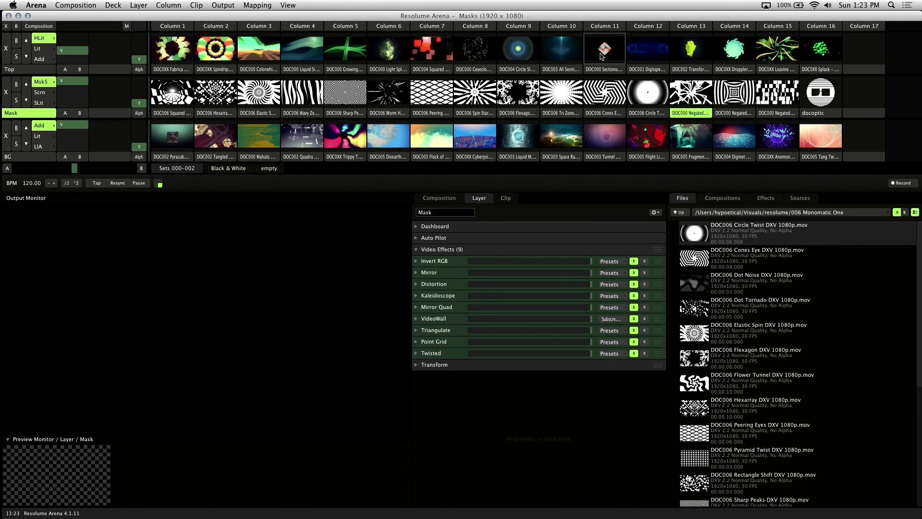
pyautogui.click(601, 56)
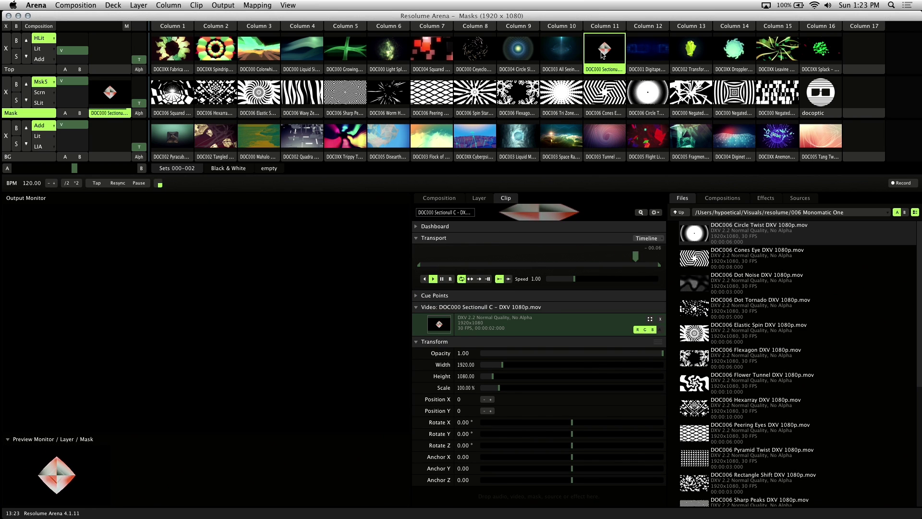
pyautogui.click(29, 156)
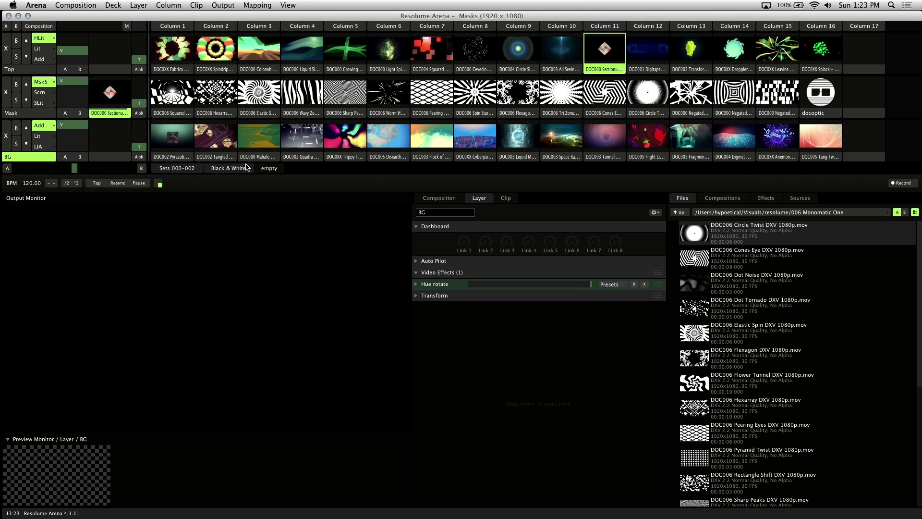
pyautogui.click(302, 137)
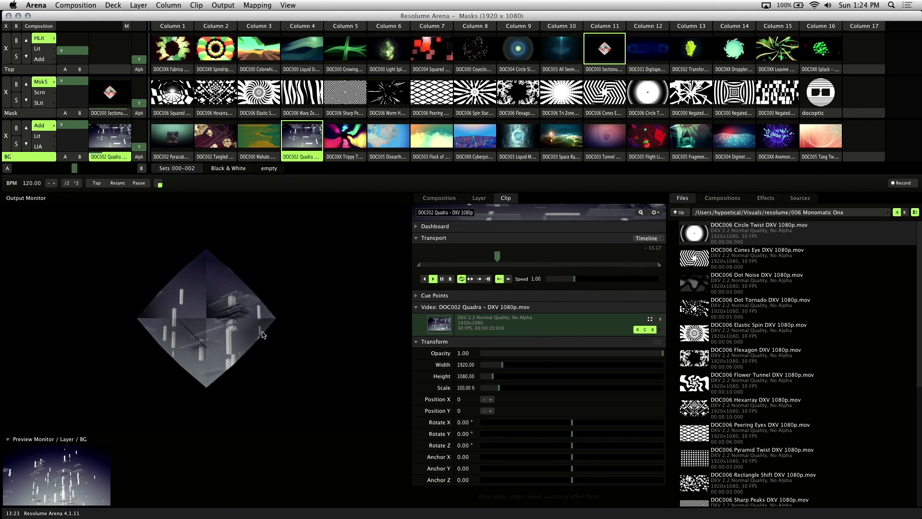
# Add Bright.Contrast to the Mask layer at brightness 0.47, contrast 0.73, comparing it bypassed
pyautogui.click(14, 113)
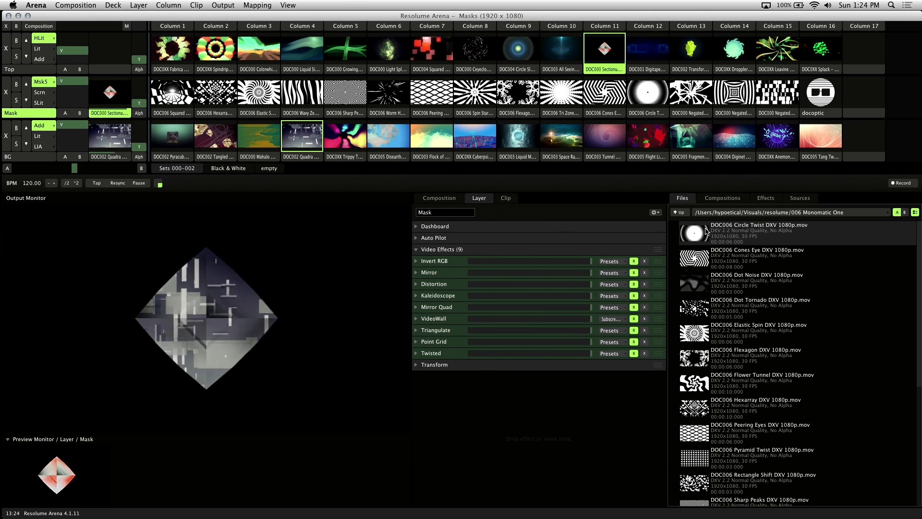
pyautogui.click(765, 205)
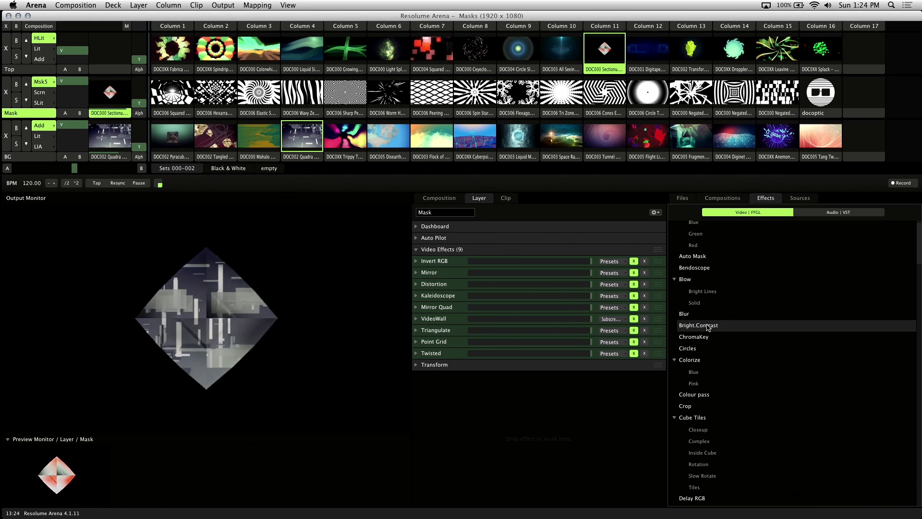
pyautogui.moveTo(705, 325); pyautogui.dragTo(527, 261)
pyautogui.moveTo(576, 299)
pyautogui.mouseDown()
pyautogui.moveTo(597, 296)
pyautogui.moveTo(614, 308)
pyautogui.moveTo(560, 300)
pyautogui.moveTo(568, 304)
pyautogui.mouseUp()
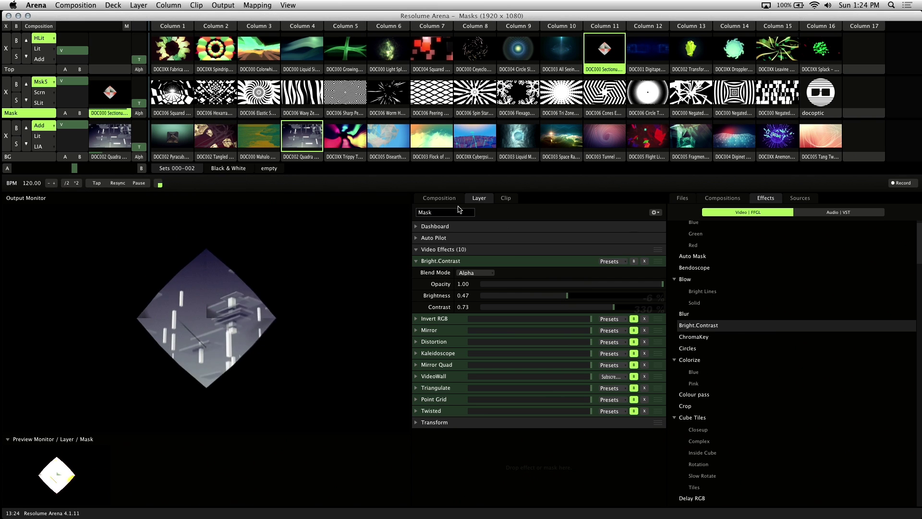
pyautogui.click(634, 263)
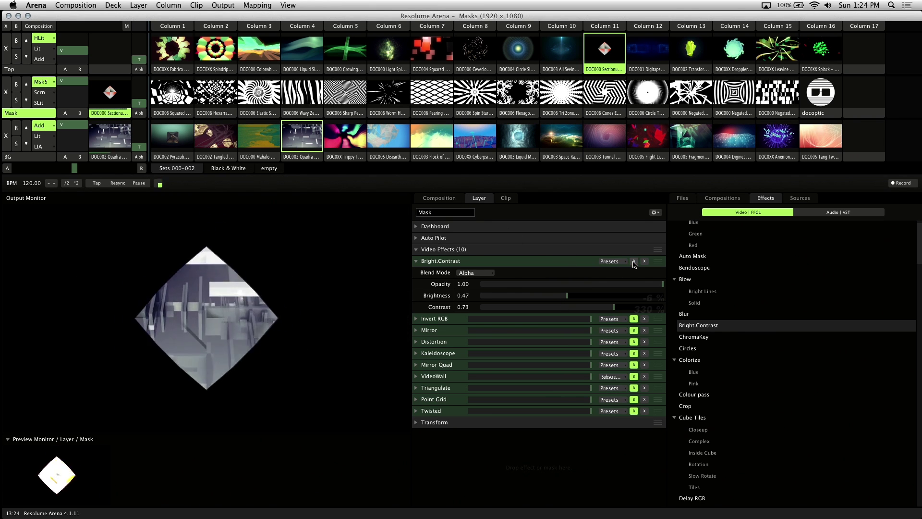
pyautogui.click(634, 262)
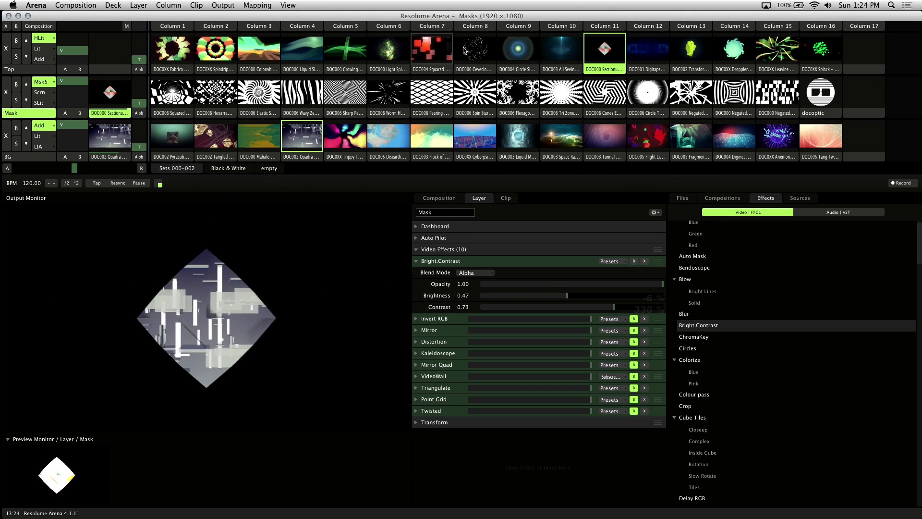
# Mask with the Droppler clip, raise Bright.Contrast brightness slightly, then delete that effect
pyautogui.click(740, 52)
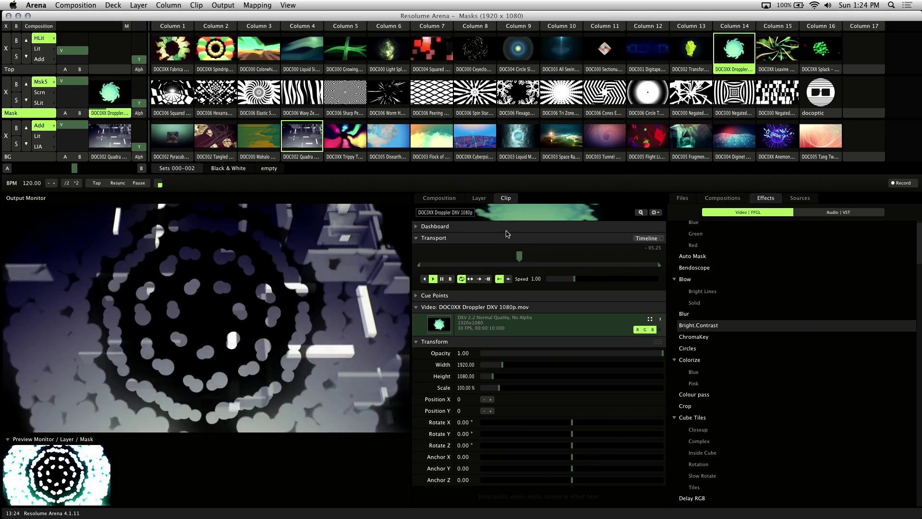
pyautogui.click(478, 199)
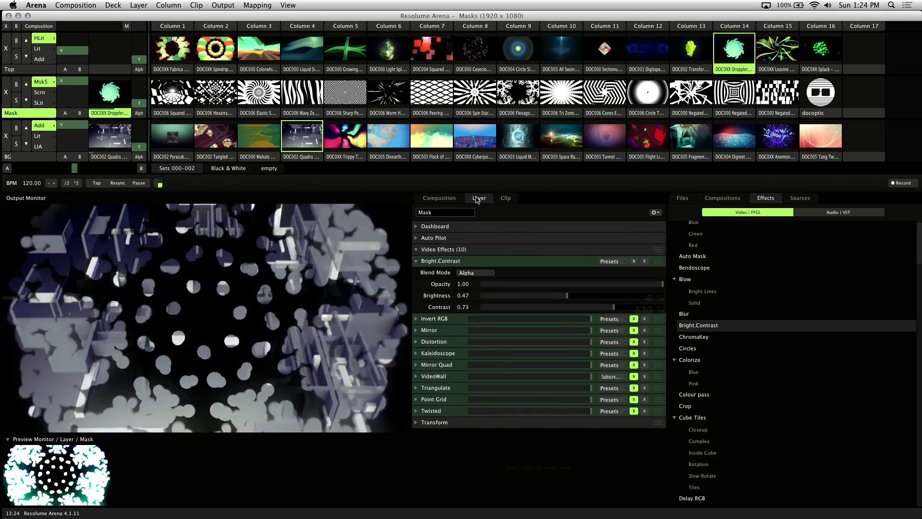
pyautogui.moveTo(567, 295); pyautogui.dragTo(619, 307)
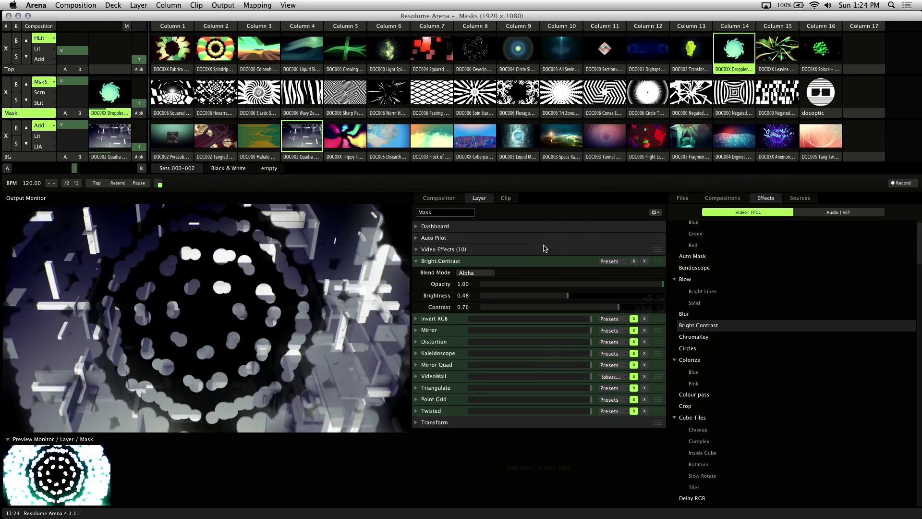
pyautogui.click(644, 262)
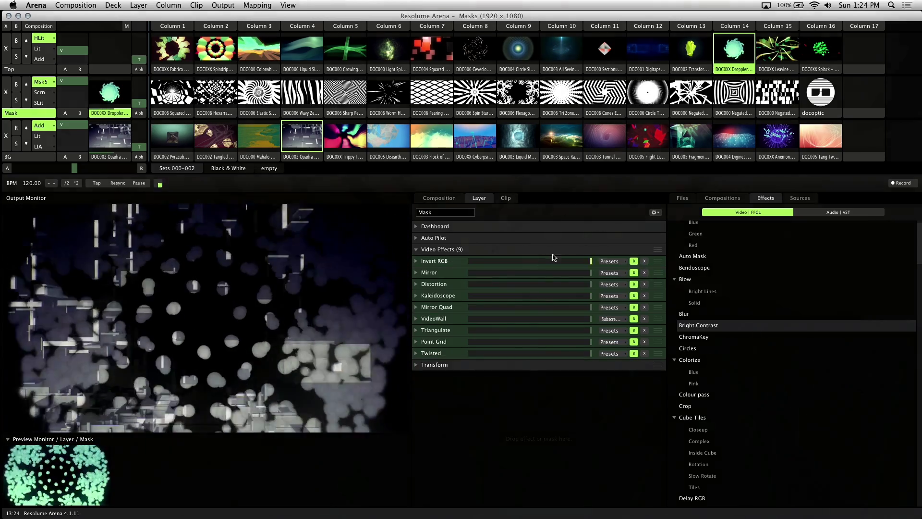